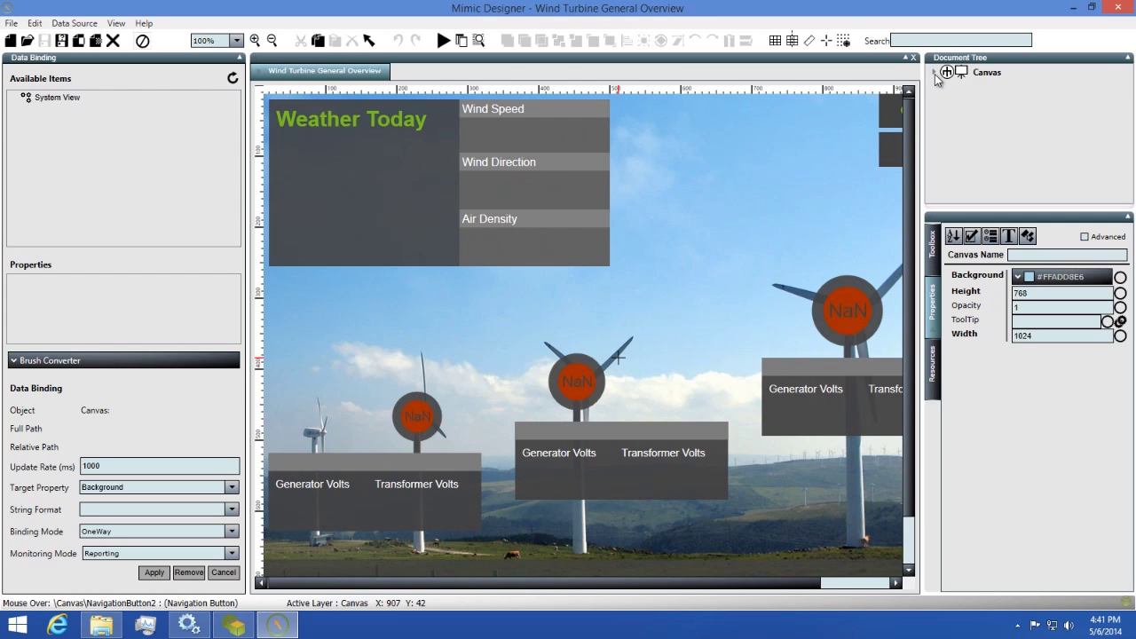
- Expand Canvas and select NavigationButton2, BindableImage2, RadialGauge2 and RadialGauge3, then show the Toolbox
{"action": "left_click", "coordinate": [935, 72]}
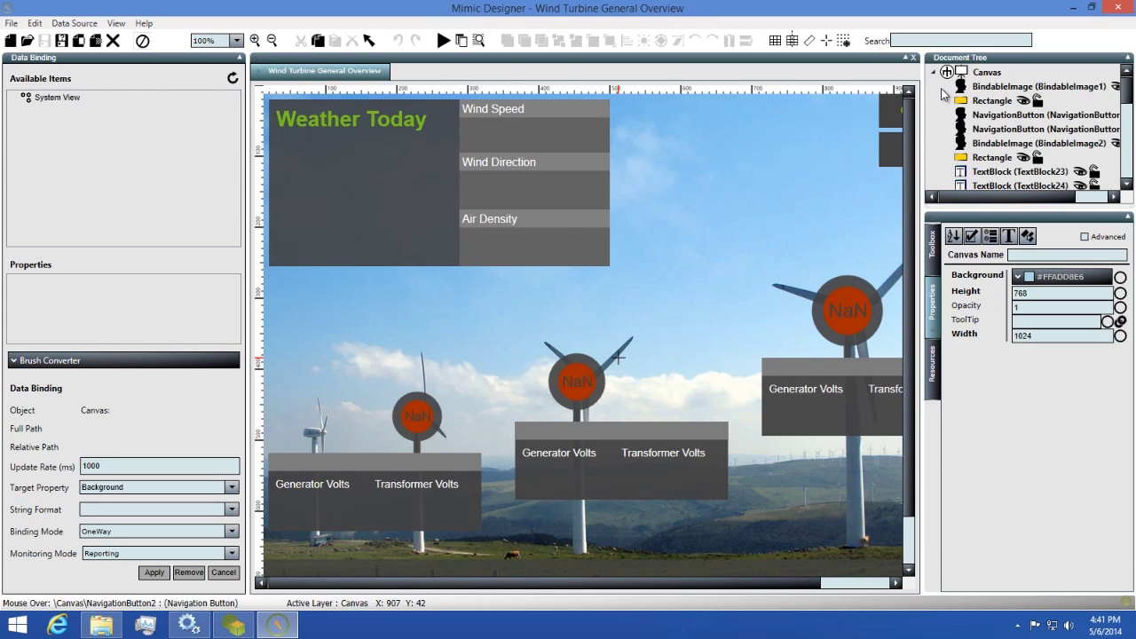
{"action": "left_click", "coordinate": [978, 127]}
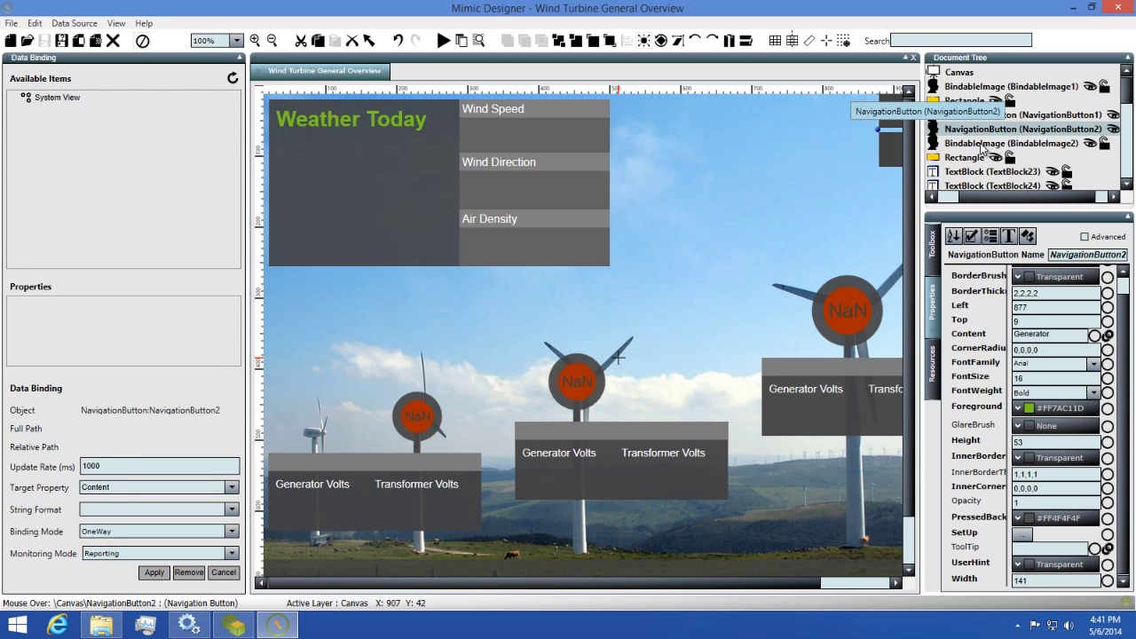
{"action": "left_click", "coordinate": [982, 145]}
{"action": "scroll", "coordinate": [982, 149], "scroll_direction": "down", "scroll_amount": 5}
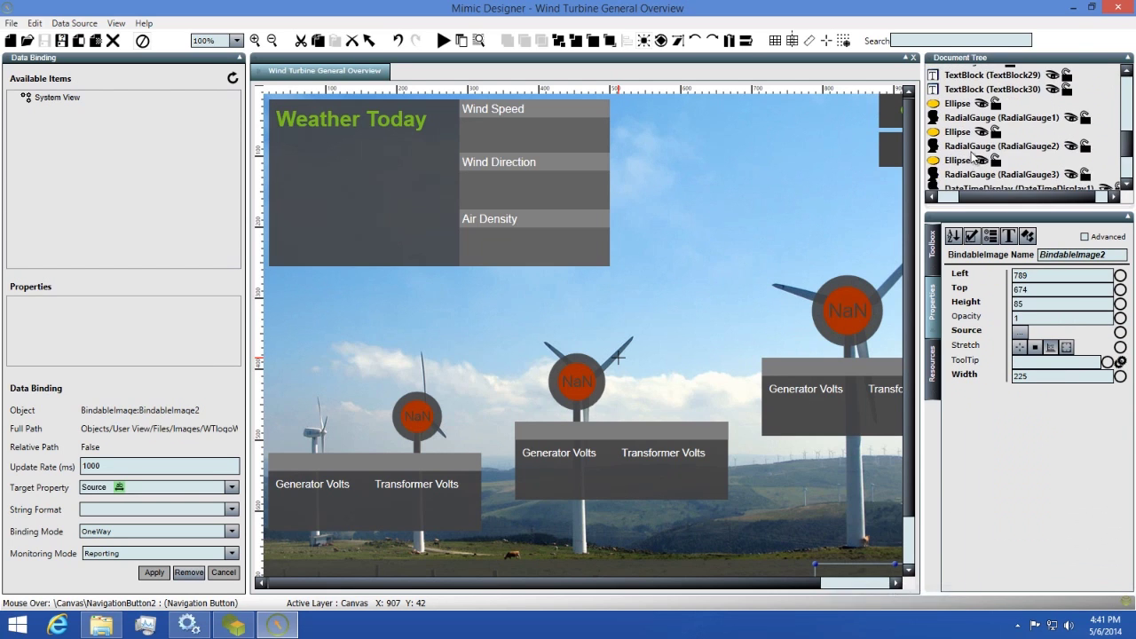
{"action": "left_click", "coordinate": [974, 149]}
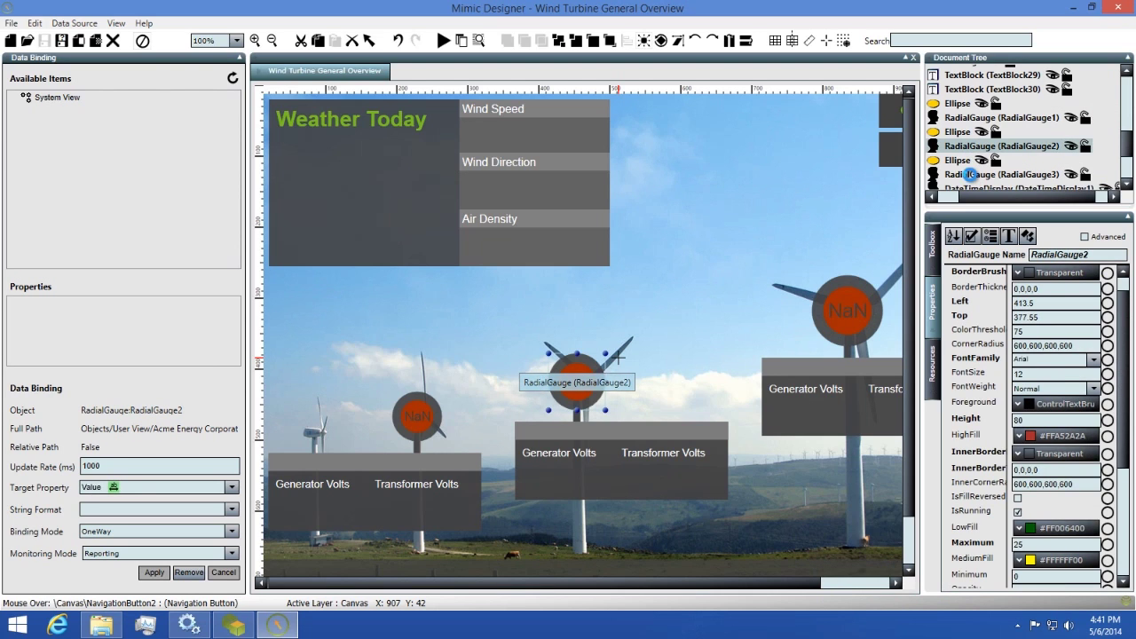
{"action": "left_click", "coordinate": [974, 176]}
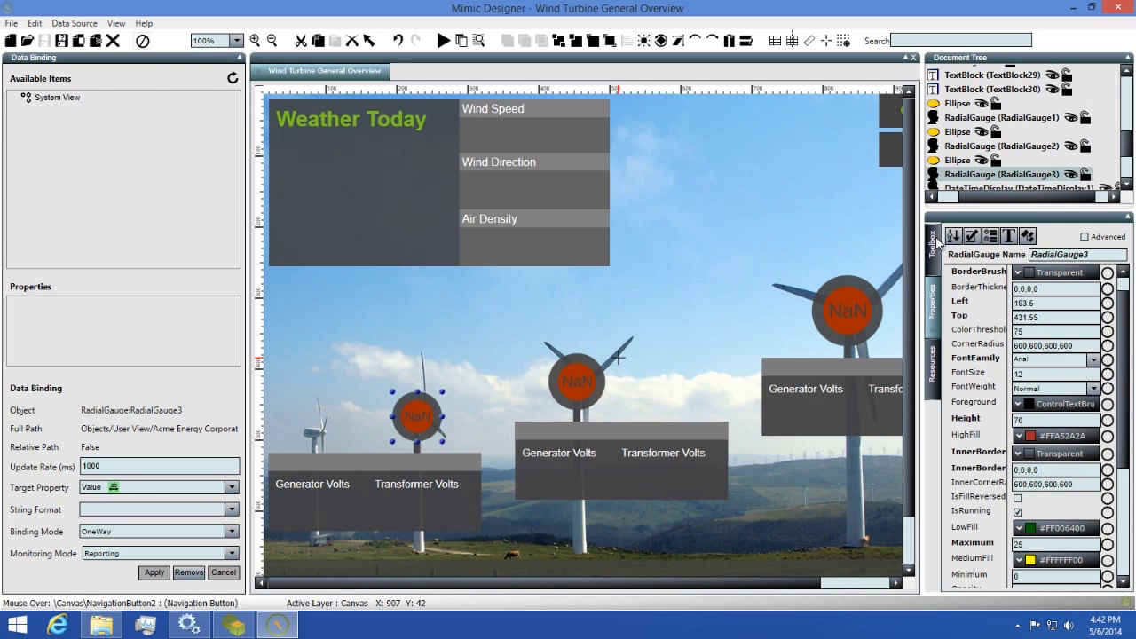
{"action": "left_click", "coordinate": [936, 241]}
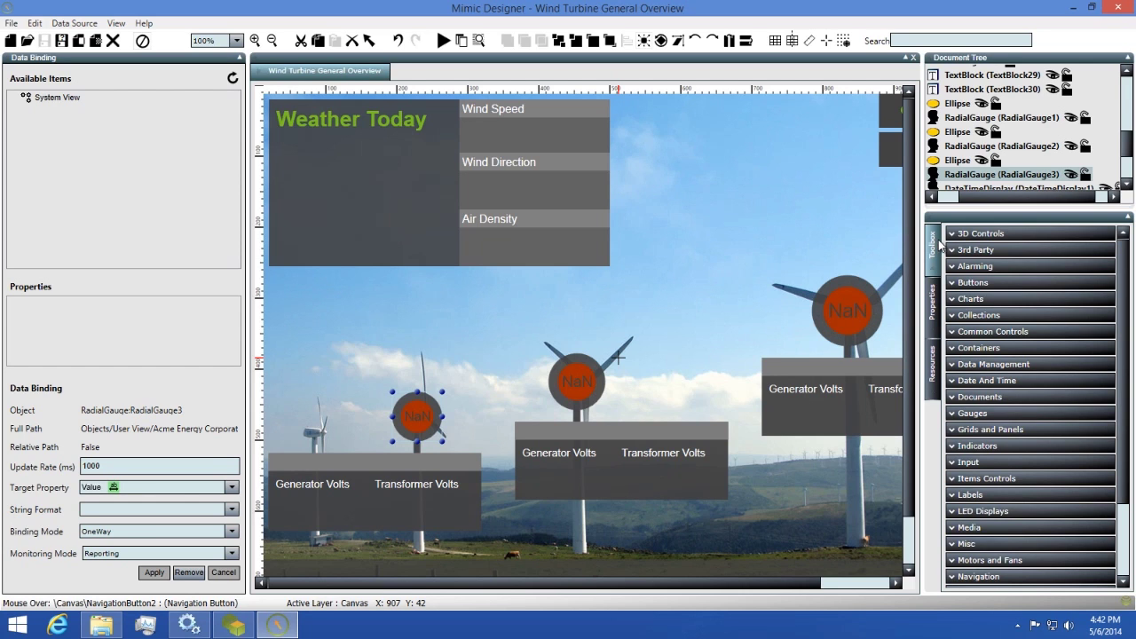
{"action": "left_click", "coordinate": [977, 413]}
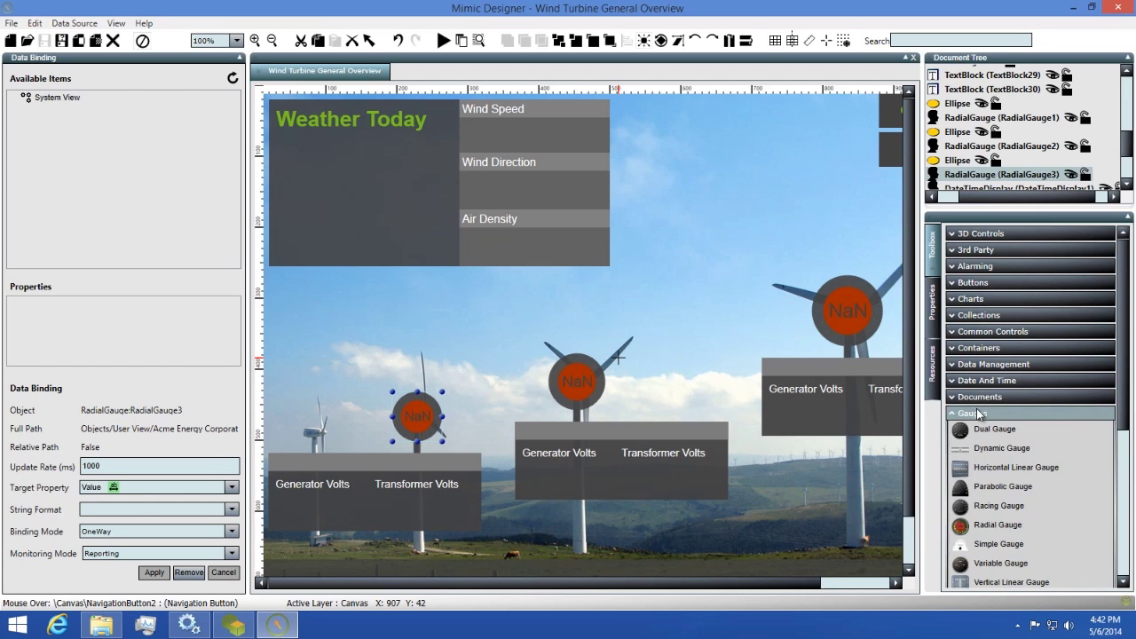
{"action": "scroll", "coordinate": [986, 422], "scroll_direction": "down", "scroll_amount": 5}
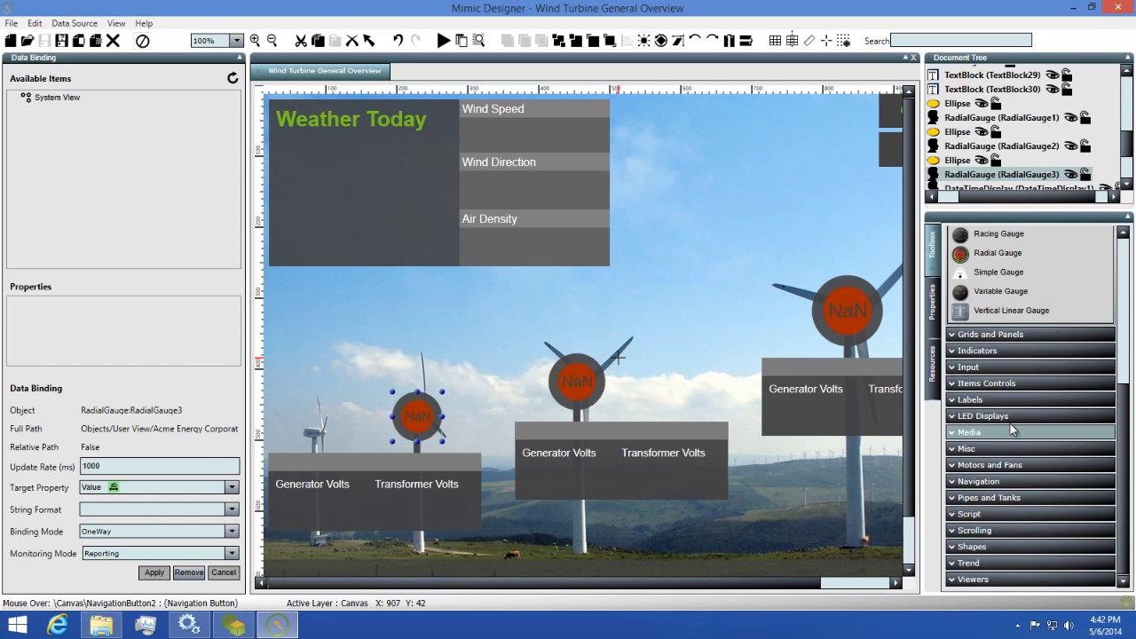
{"action": "left_click", "coordinate": [1009, 417]}
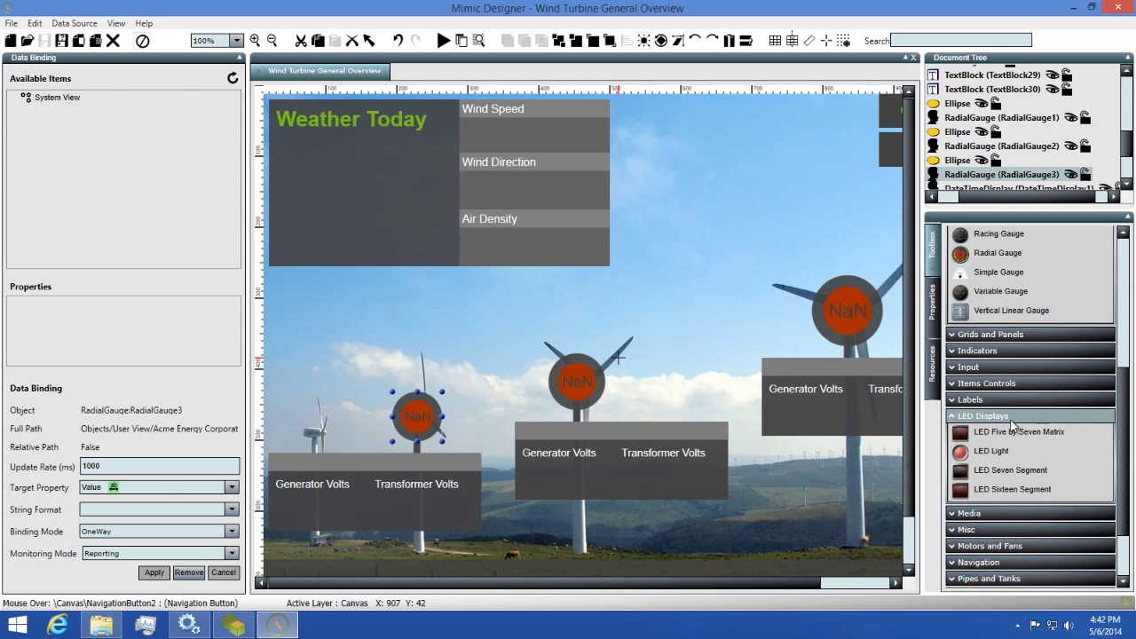
{"action": "left_click", "coordinate": [934, 324]}
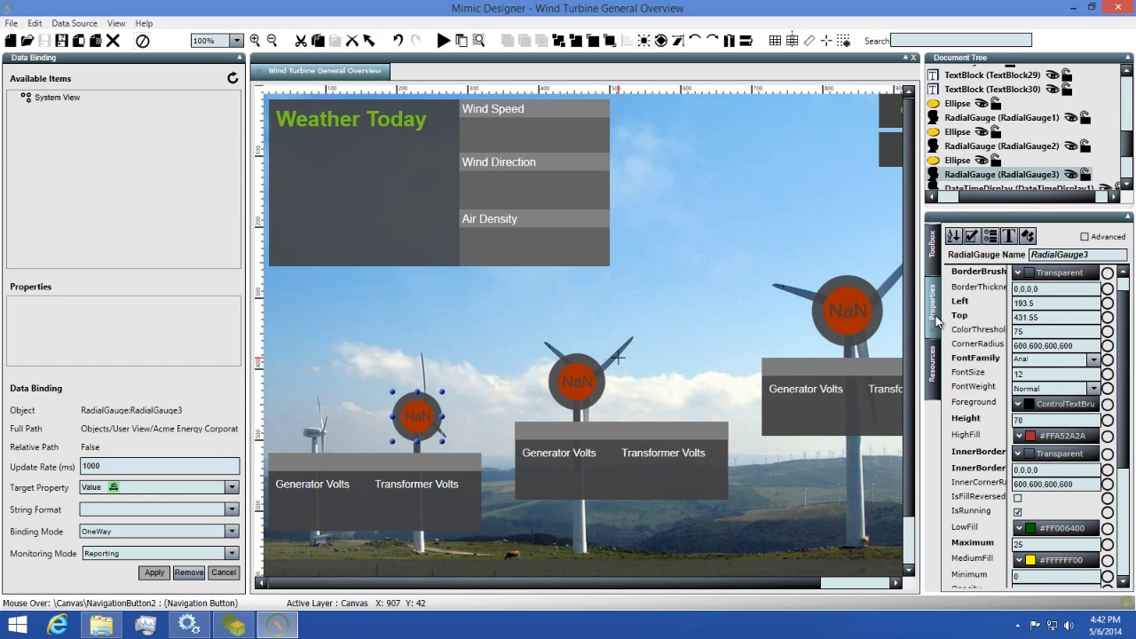
- Select RadialGauge1, the Canvas and NavigationButton1, browse Resources, then return to the Toolbox gauges
{"action": "left_click", "coordinate": [865, 305]}
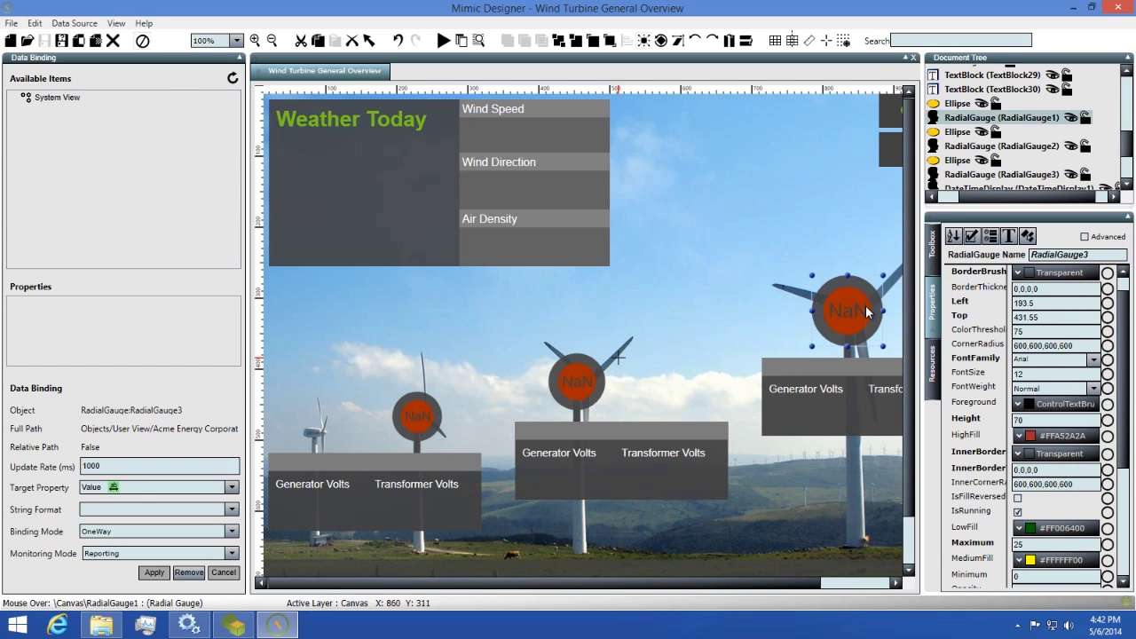
{"action": "left_click", "coordinate": [808, 377]}
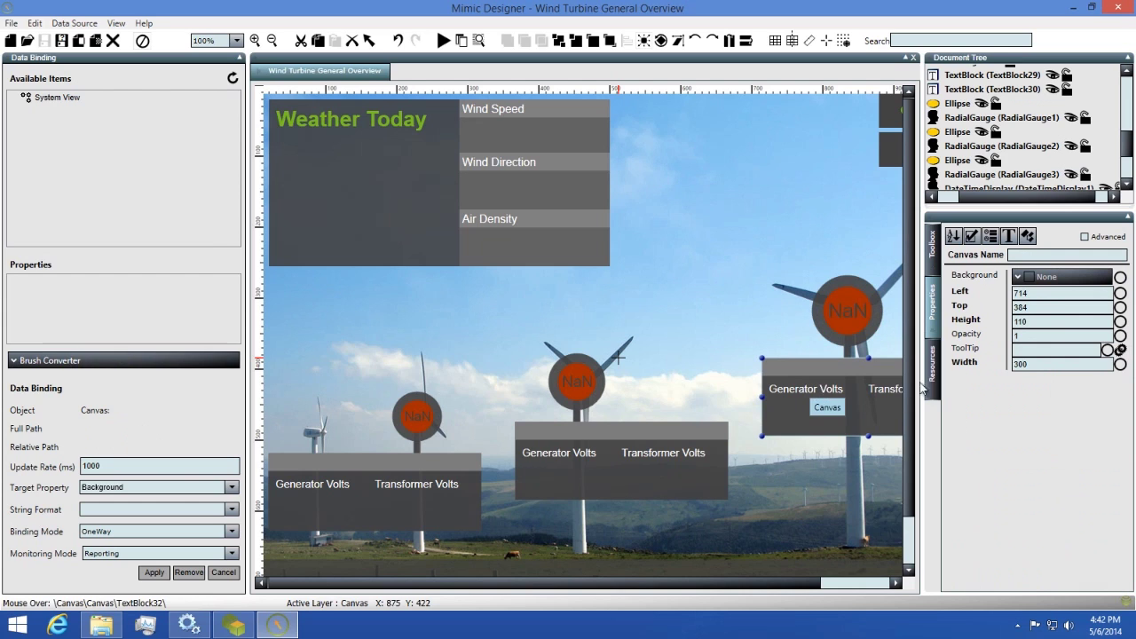
{"action": "left_click", "coordinate": [888, 163]}
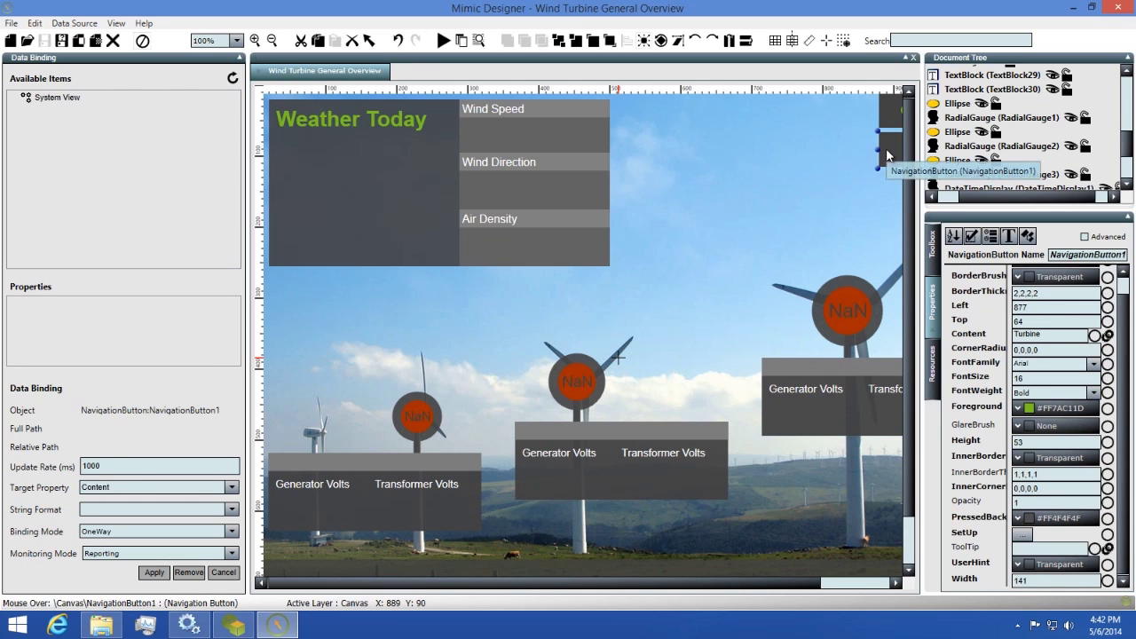
{"action": "left_click", "coordinate": [933, 360]}
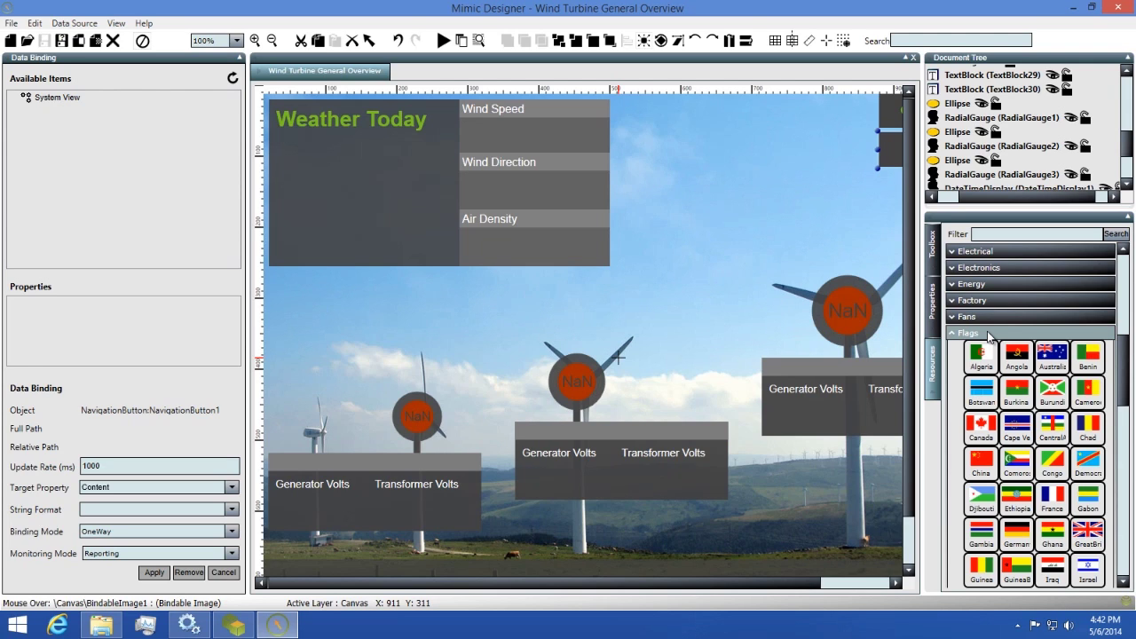
{"action": "left_click", "coordinate": [934, 257]}
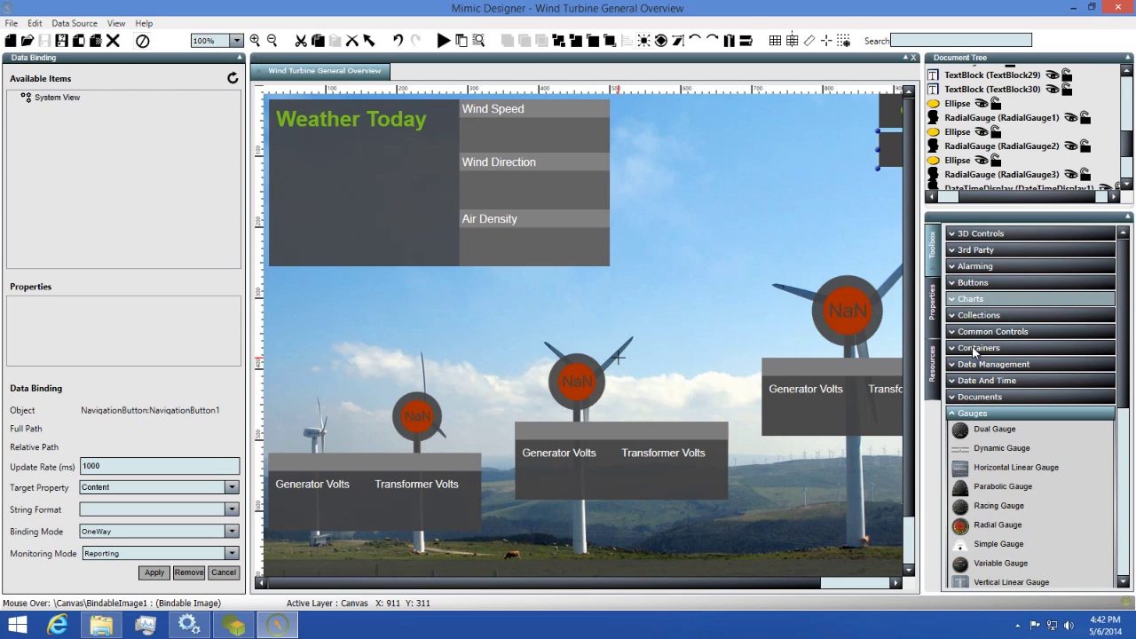
- Drop a small Dual Gauge and delete it, then draw a larger one and move it up-left
{"action": "left_click_drag", "start_coordinate": [964, 433], "coordinate": [720, 198]}
{"action": "left_click_drag", "start_coordinate": [667, 152], "coordinate": [668, 155]}
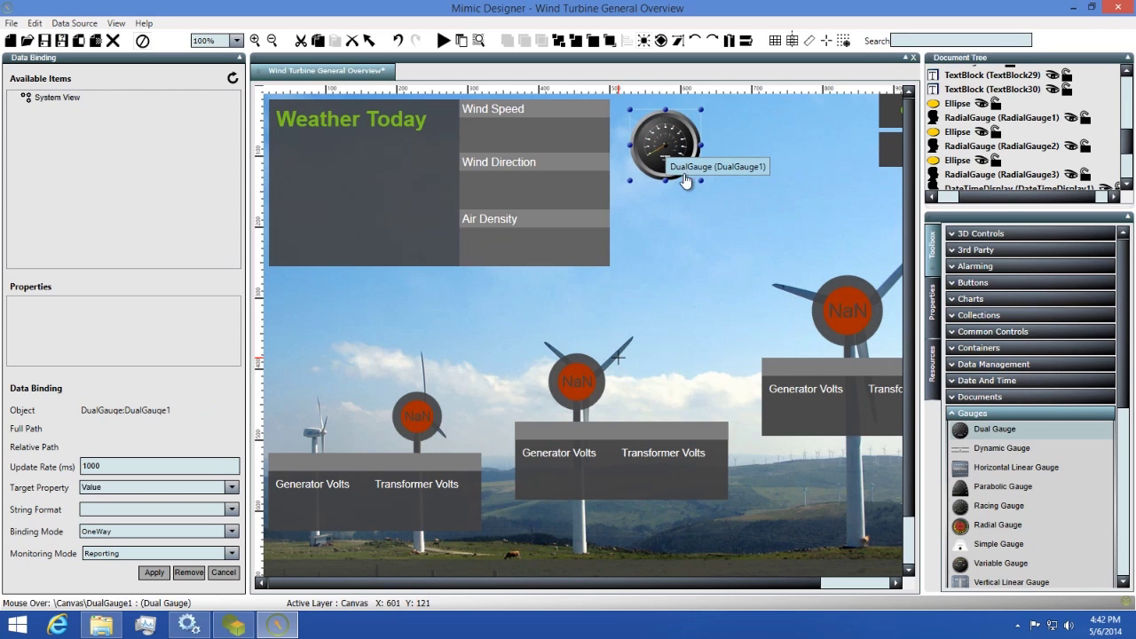
{"action": "right_click", "coordinate": [663, 147]}
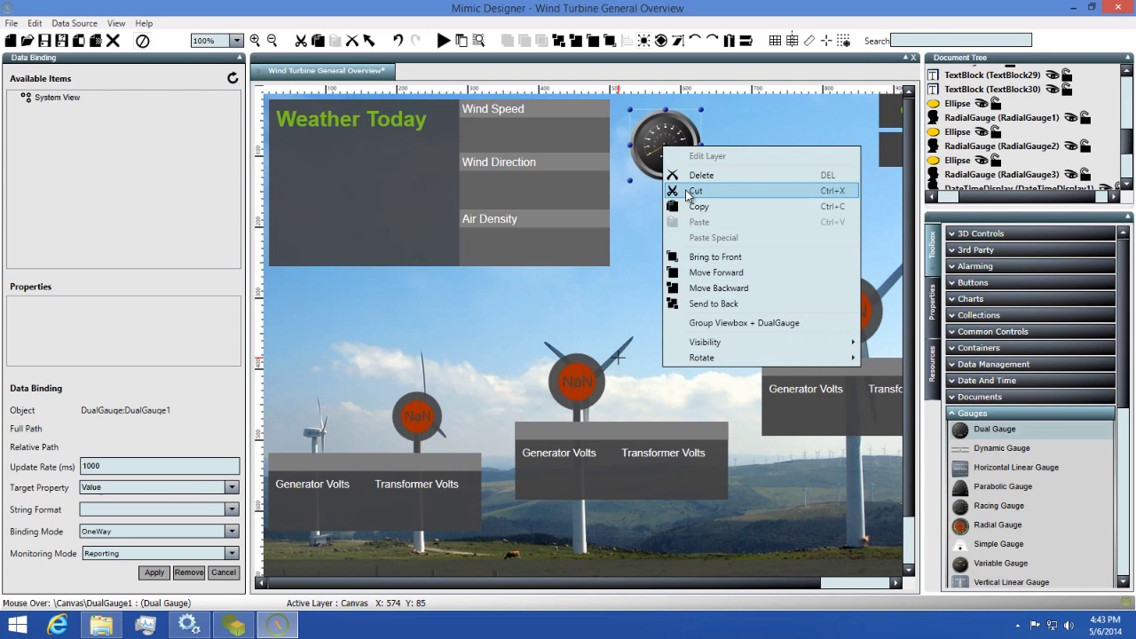
{"action": "left_click", "coordinate": [695, 177]}
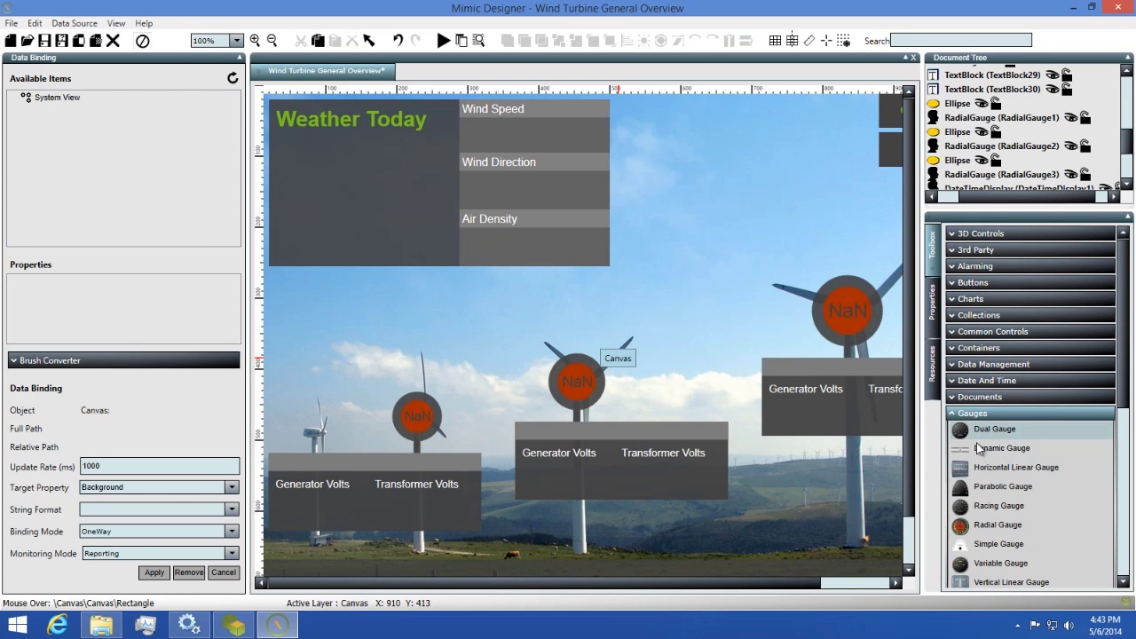
{"action": "left_click_drag", "start_coordinate": [673, 158], "coordinate": [826, 309]}
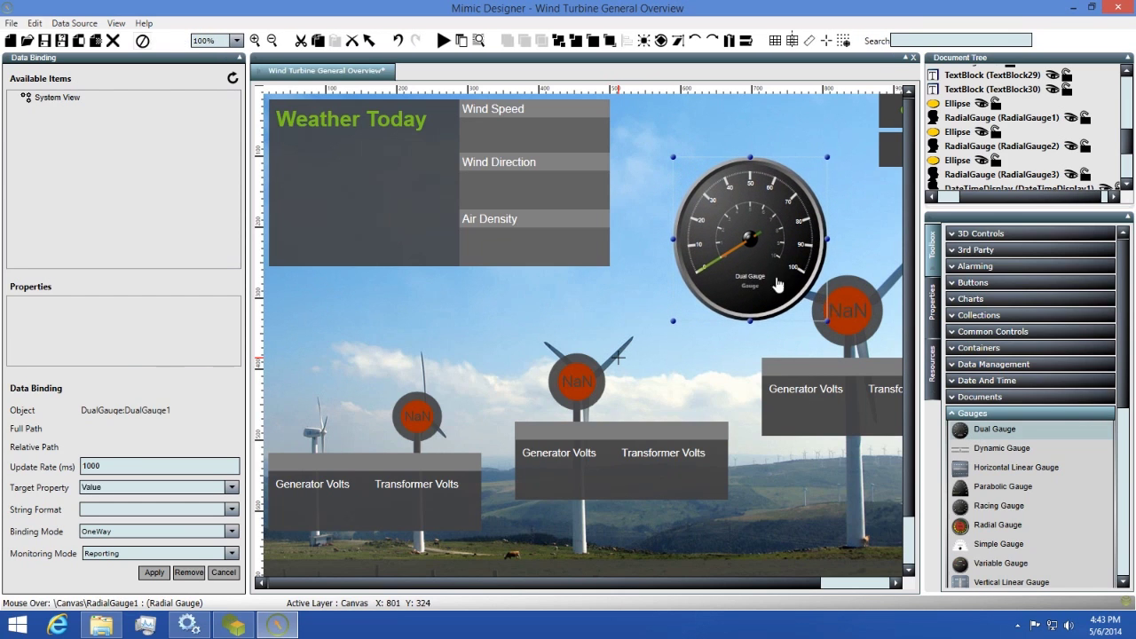
{"action": "left_click_drag", "start_coordinate": [738, 267], "coordinate": [700, 233]}
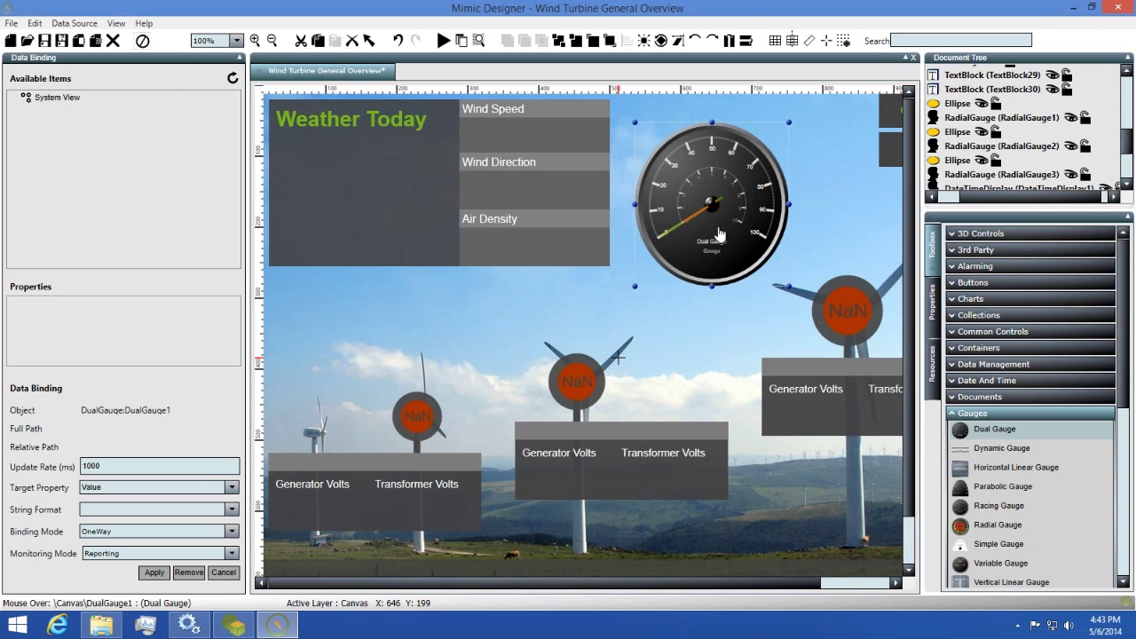
- Set the Dual Gauge's BorderBrush to the solid named colour DarkBlue
{"action": "left_click", "coordinate": [935, 312]}
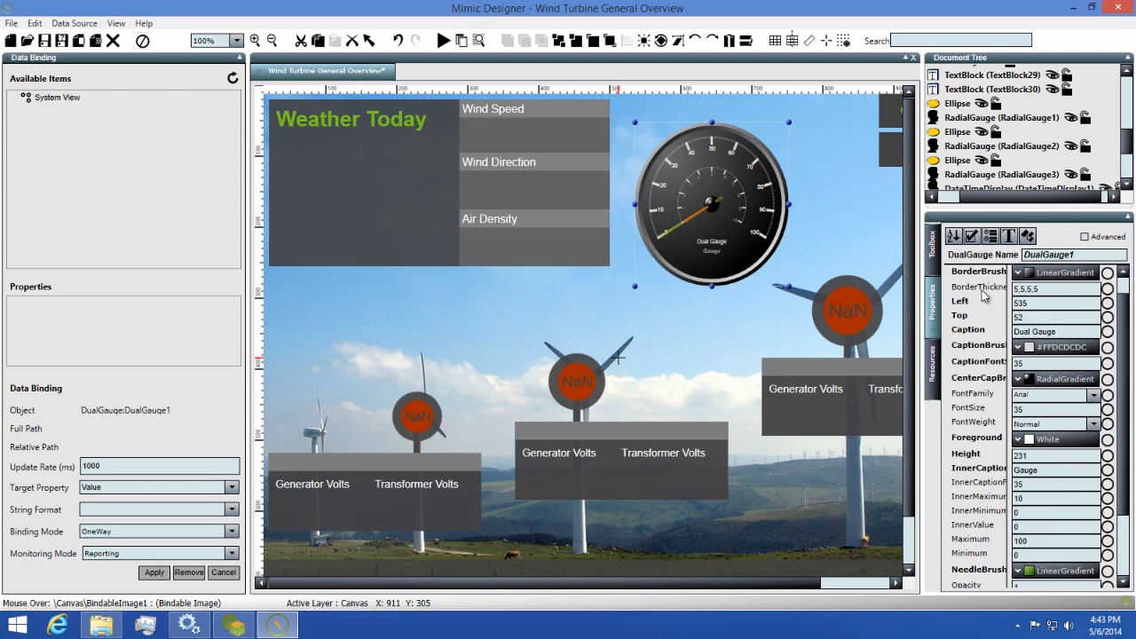
{"action": "left_click", "coordinate": [1047, 280]}
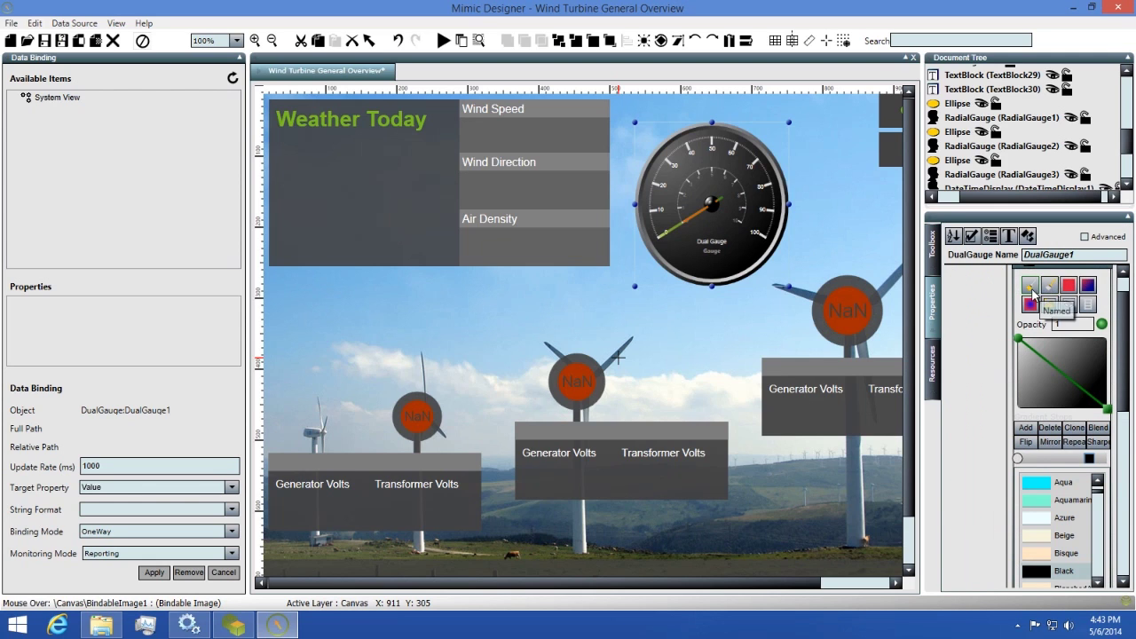
{"action": "left_click", "coordinate": [1030, 284]}
{"action": "scroll", "coordinate": [1044, 396], "scroll_direction": "down", "scroll_amount": 3}
{"action": "scroll", "coordinate": [1044, 396], "scroll_direction": "down", "scroll_amount": 2}
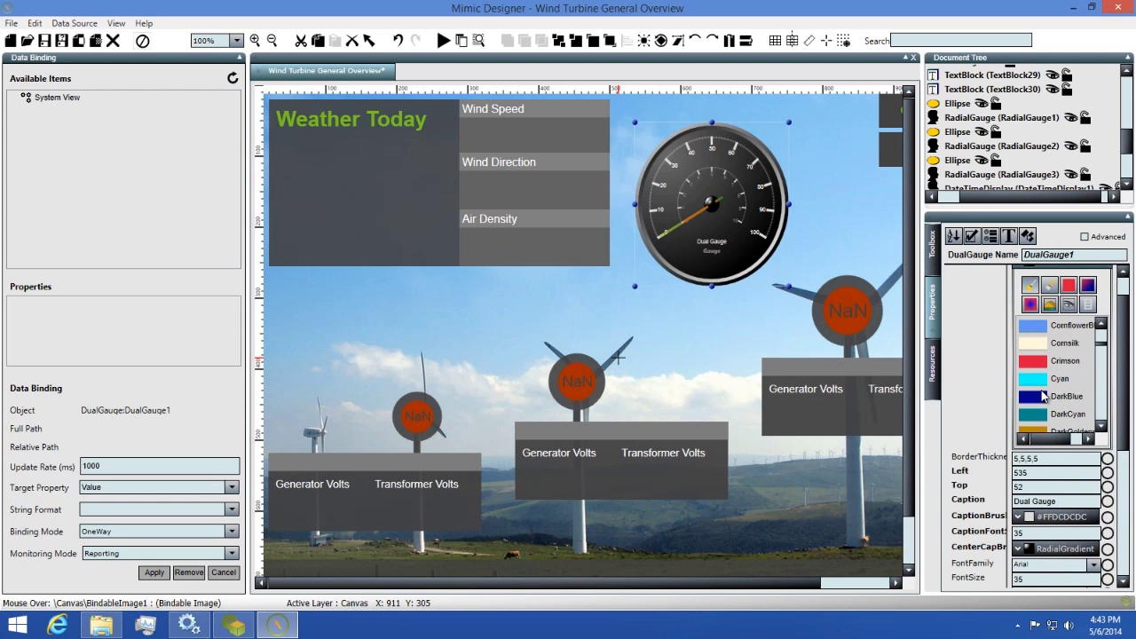
{"action": "left_click", "coordinate": [1039, 329]}
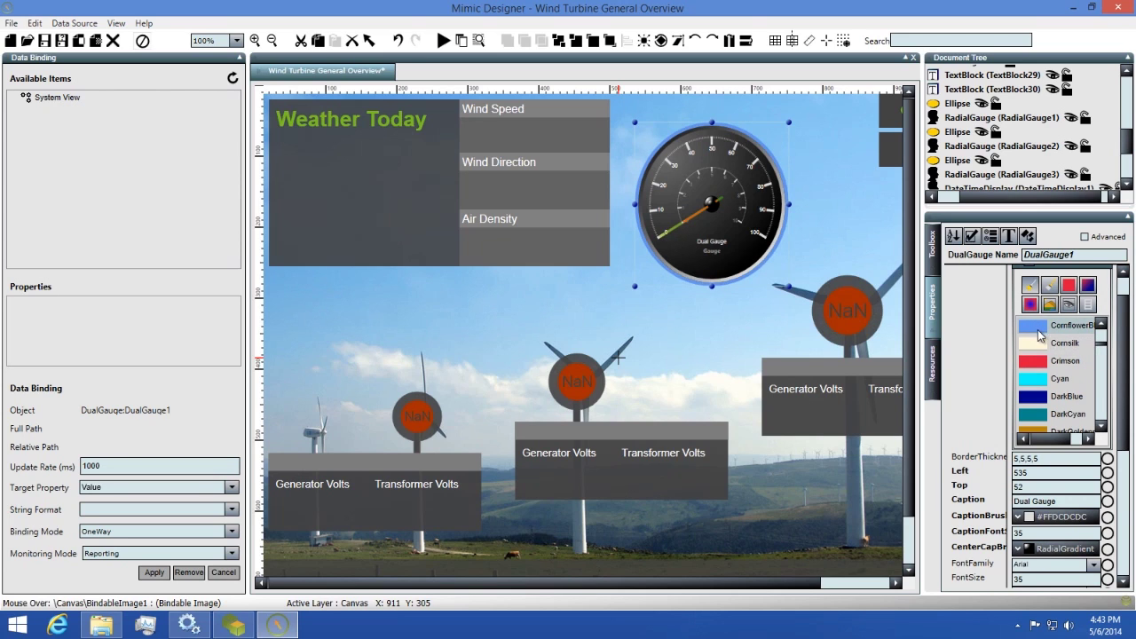
{"action": "left_click", "coordinate": [1042, 366]}
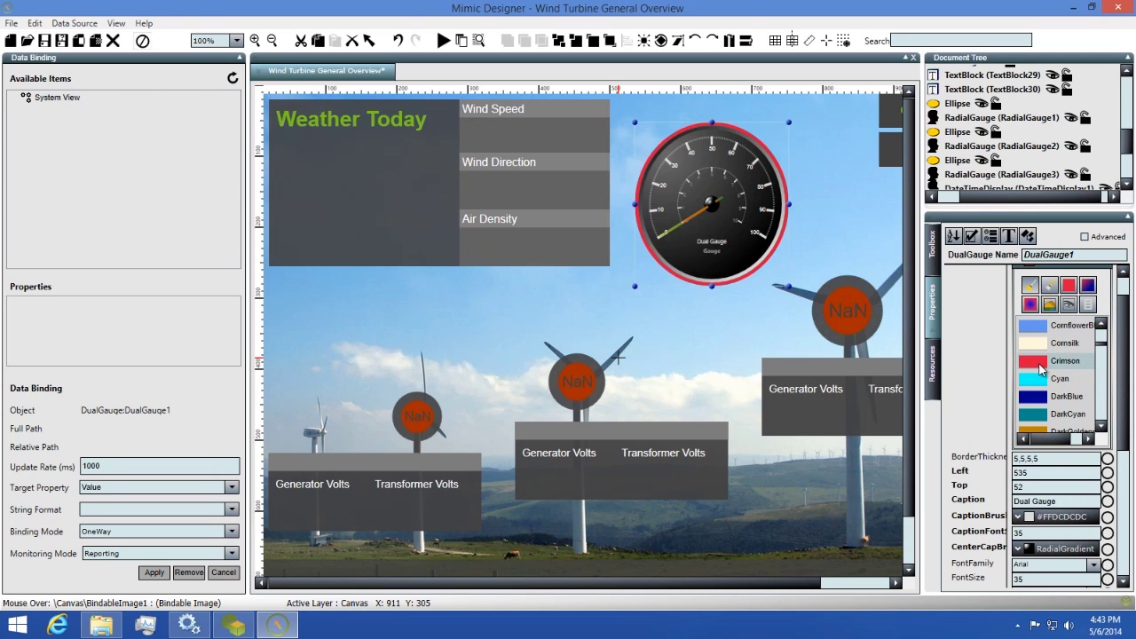
{"action": "left_click", "coordinate": [1043, 400]}
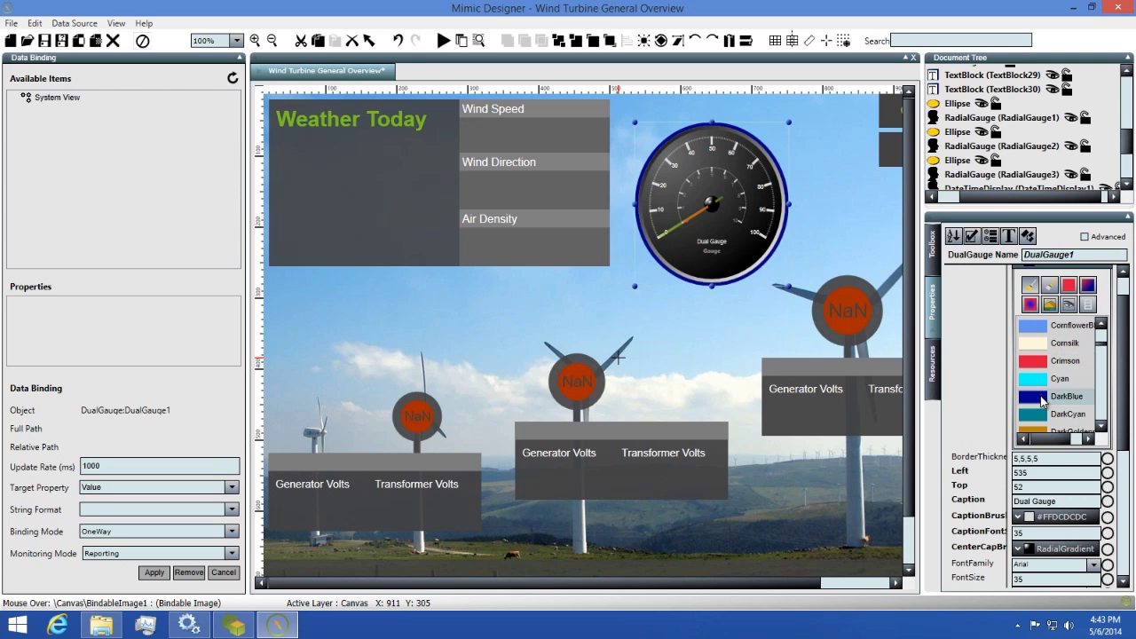
{"action": "scroll", "coordinate": [1043, 401], "scroll_direction": "up", "scroll_amount": 5}
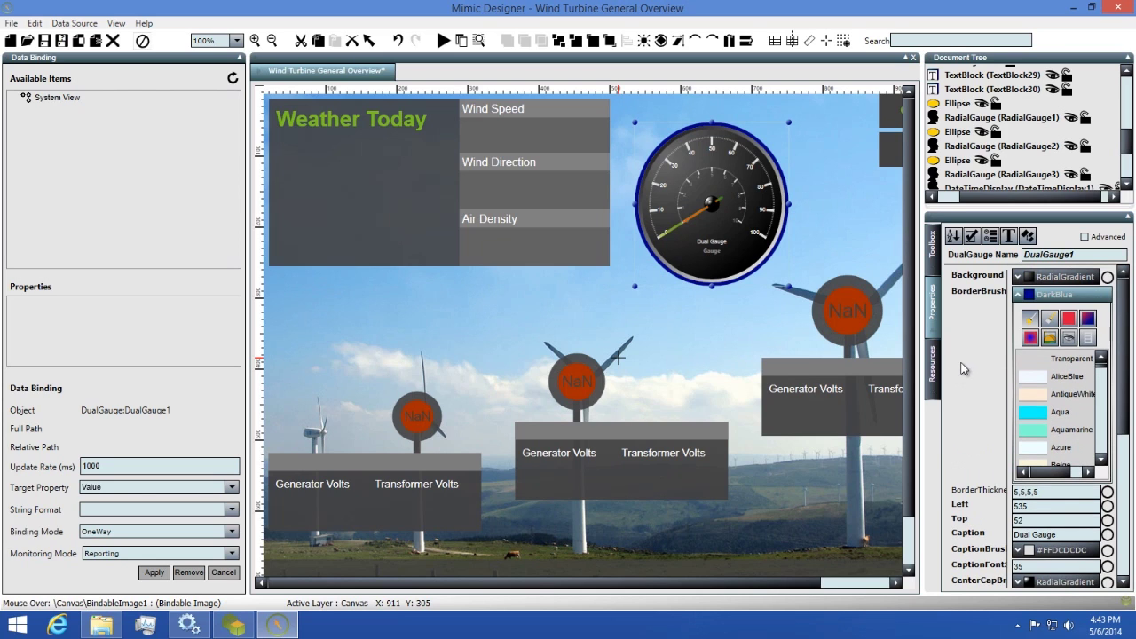
- Set the Dual Gauge's Background to the solid named colour DarkGray
{"action": "left_click", "coordinate": [1019, 276]}
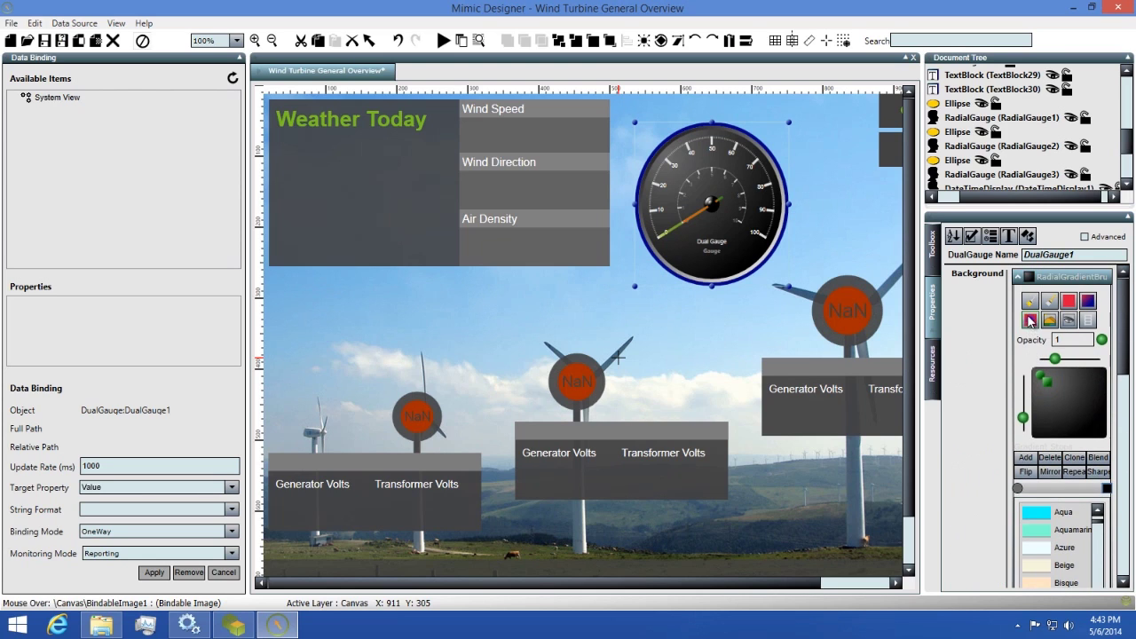
{"action": "left_click", "coordinate": [1030, 320]}
{"action": "scroll", "coordinate": [1035, 395], "scroll_direction": "down", "scroll_amount": 3}
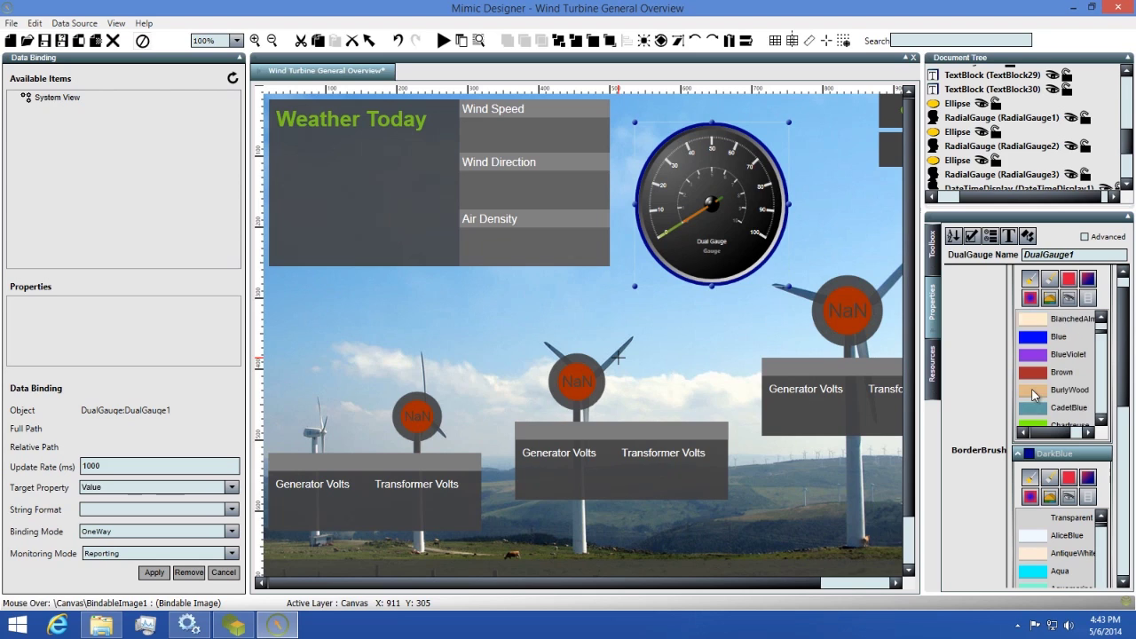
{"action": "scroll", "coordinate": [1034, 395], "scroll_direction": "down", "scroll_amount": 3}
{"action": "left_click", "coordinate": [1035, 391]}
{"action": "scroll", "coordinate": [1036, 388], "scroll_direction": "down", "scroll_amount": 1}
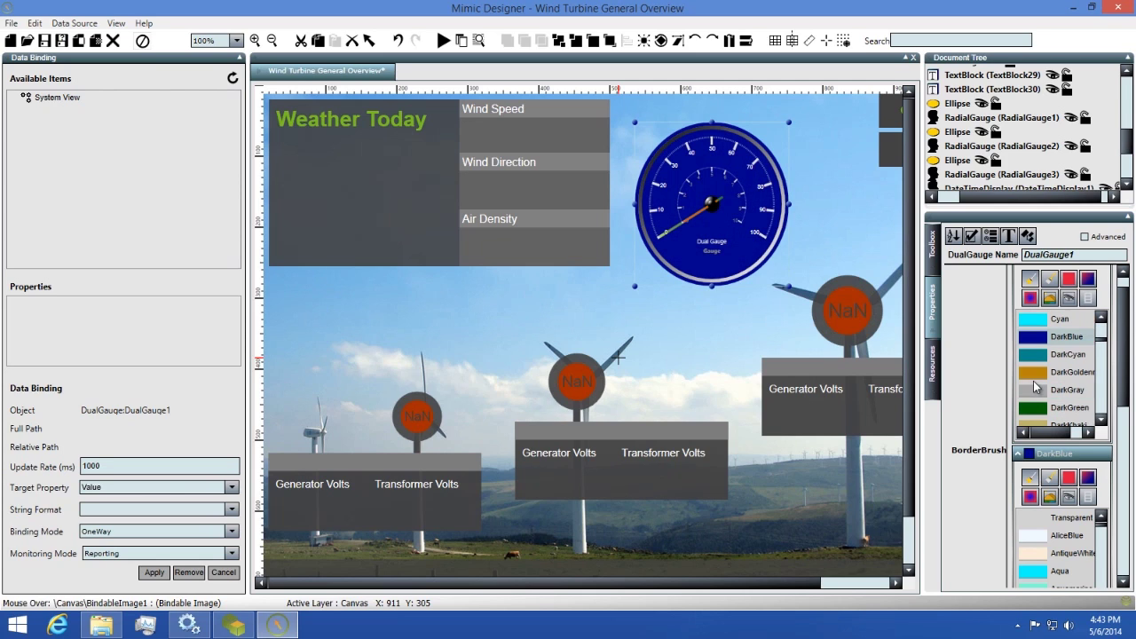
{"action": "left_click", "coordinate": [1037, 356]}
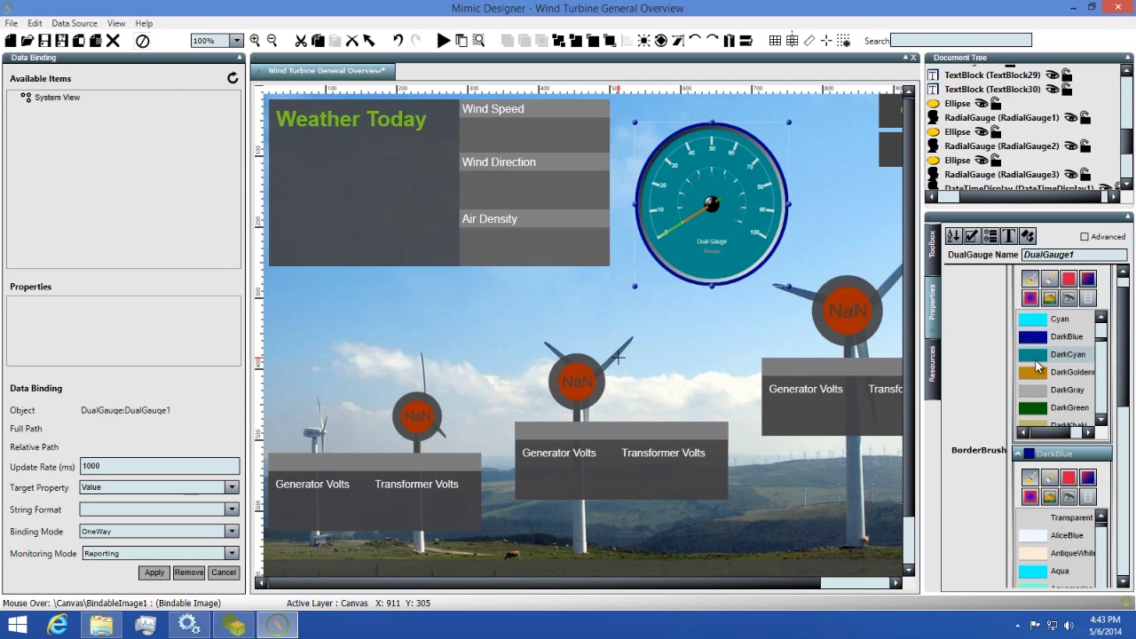
{"action": "left_click", "coordinate": [1043, 392]}
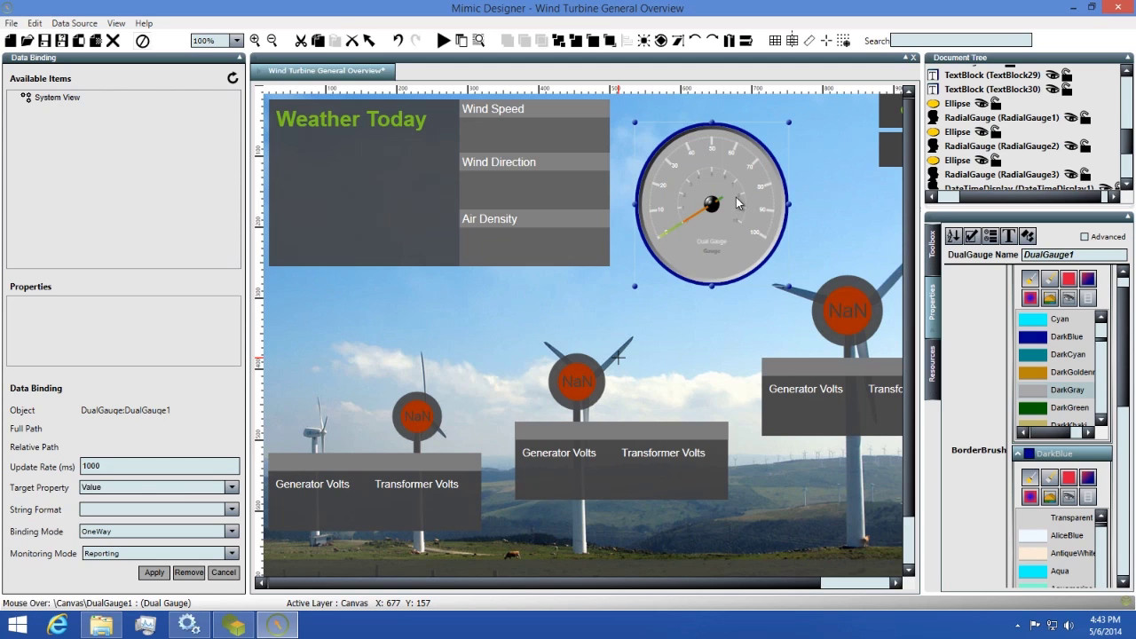
- Delete the Dual Gauge from the canvas and select the System View data source
{"action": "key", "text": "Delete"}
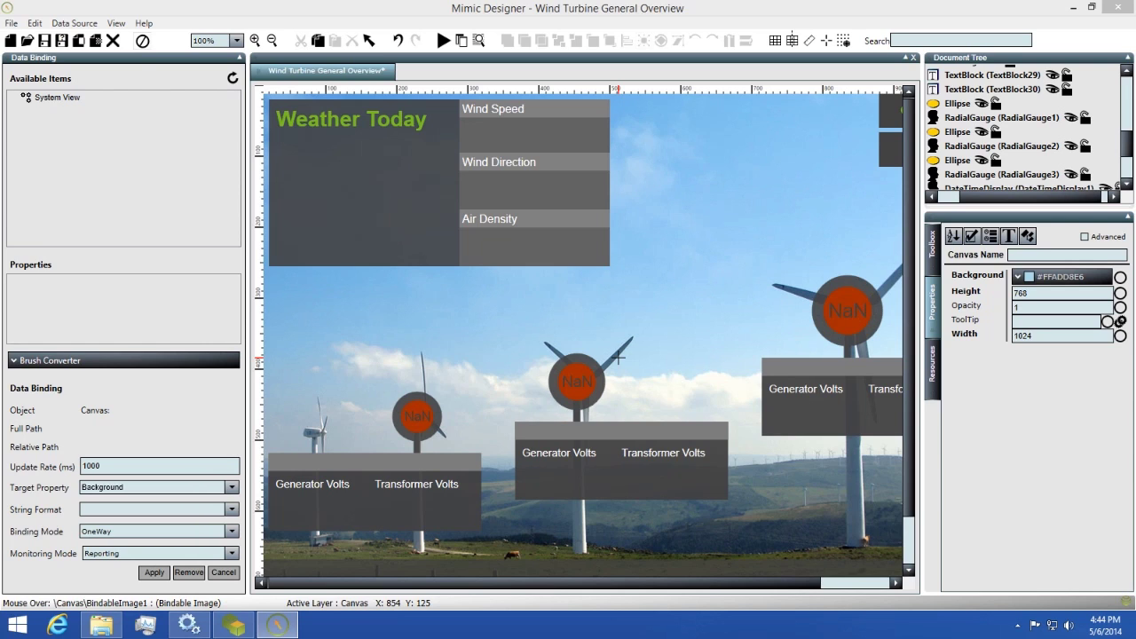
{"action": "left_click", "coordinate": [48, 97]}
- Expand System View, Acme Energy Corporation, Sonoma Energy Farm and Wind Turbine to reveal TB1001–TB1003
{"action": "double_click", "coordinate": [48, 99]}
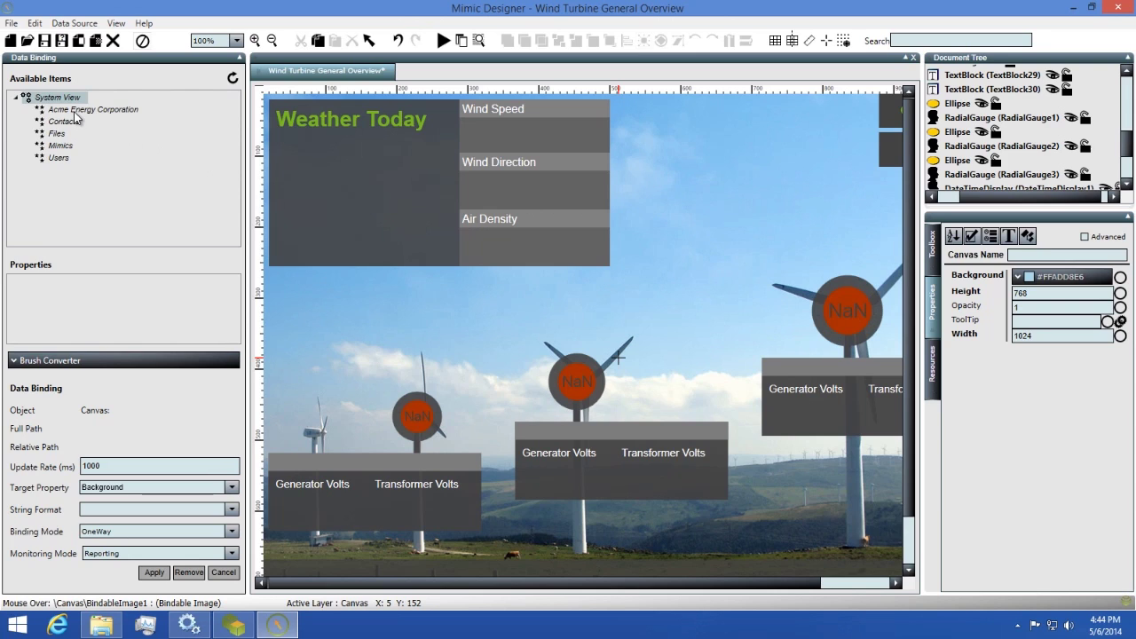
{"action": "double_click", "coordinate": [75, 110]}
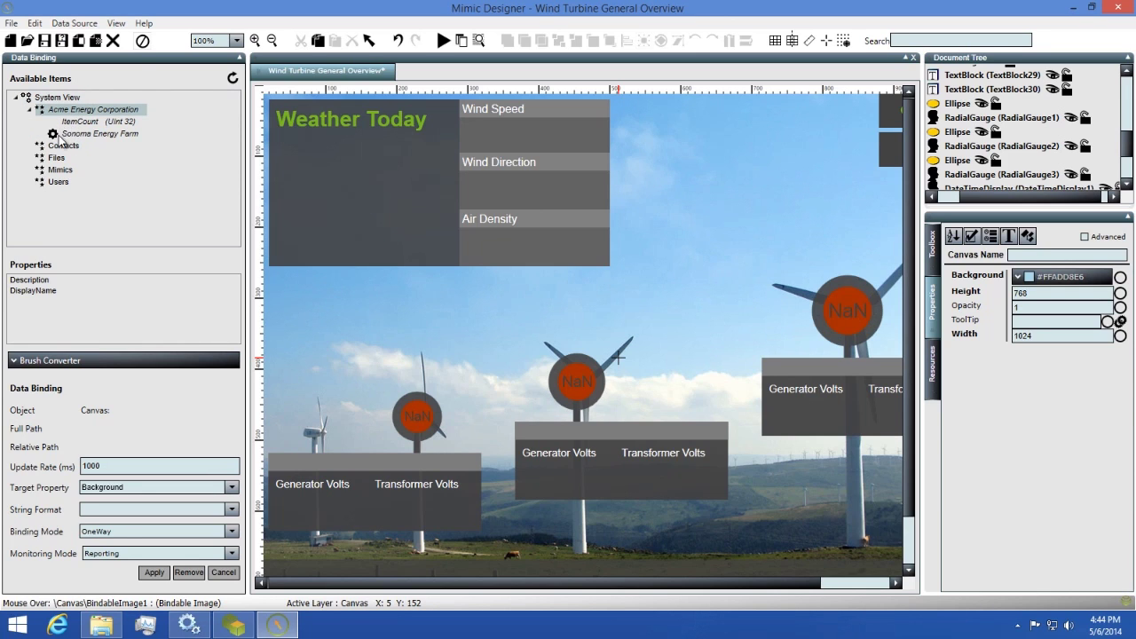
{"action": "double_click", "coordinate": [71, 134]}
{"action": "left_click", "coordinate": [89, 147]}
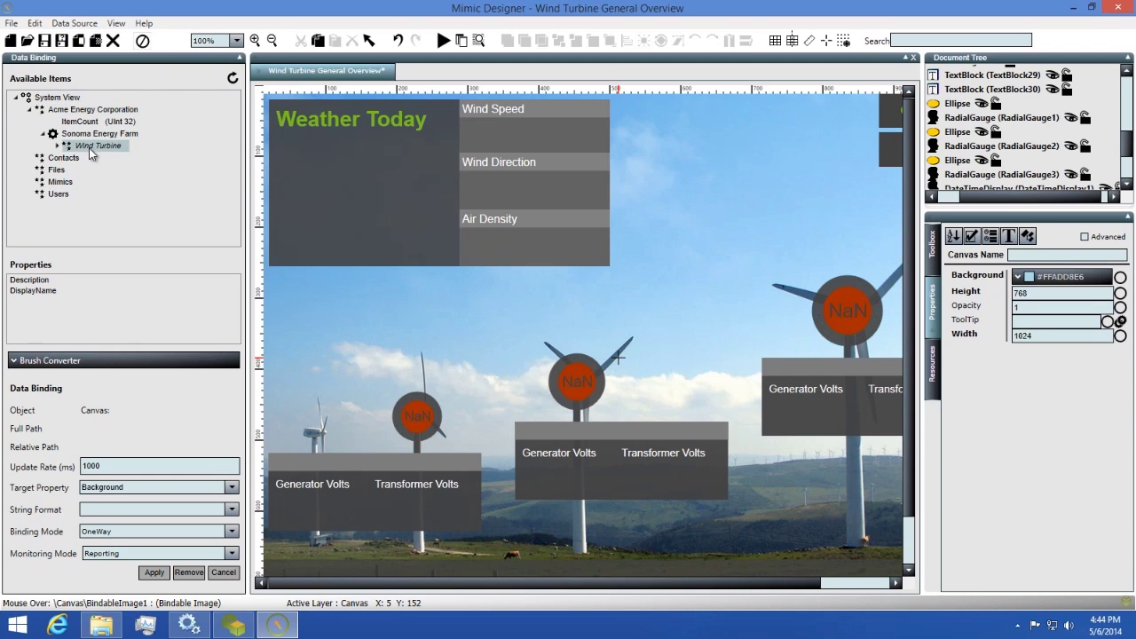
{"action": "double_click", "coordinate": [90, 147]}
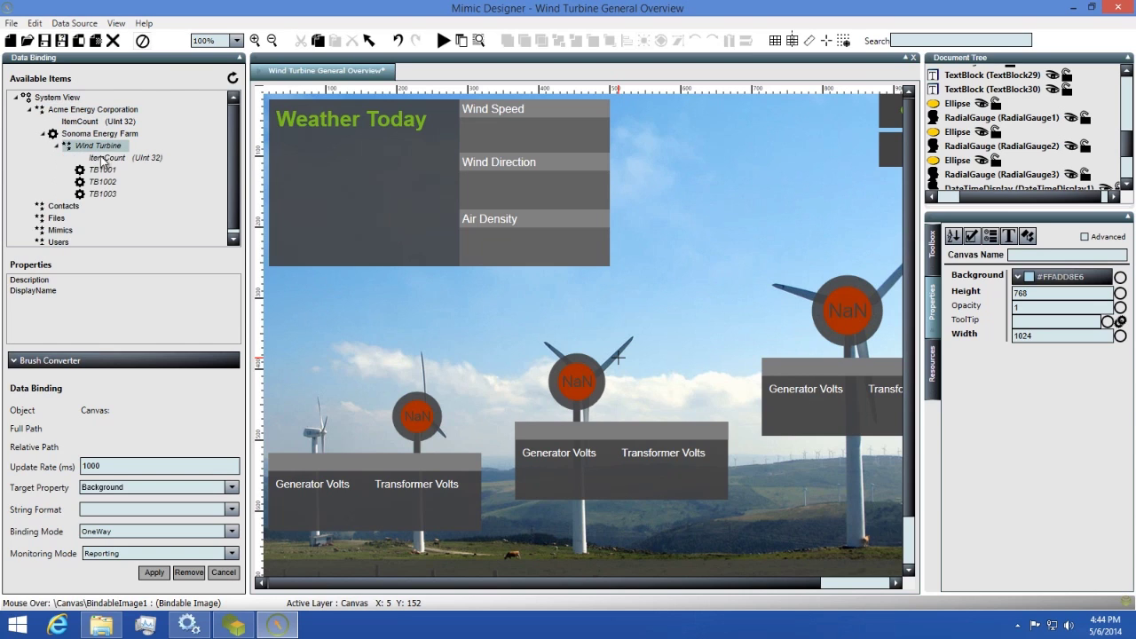
{"action": "left_click", "coordinate": [93, 357]}
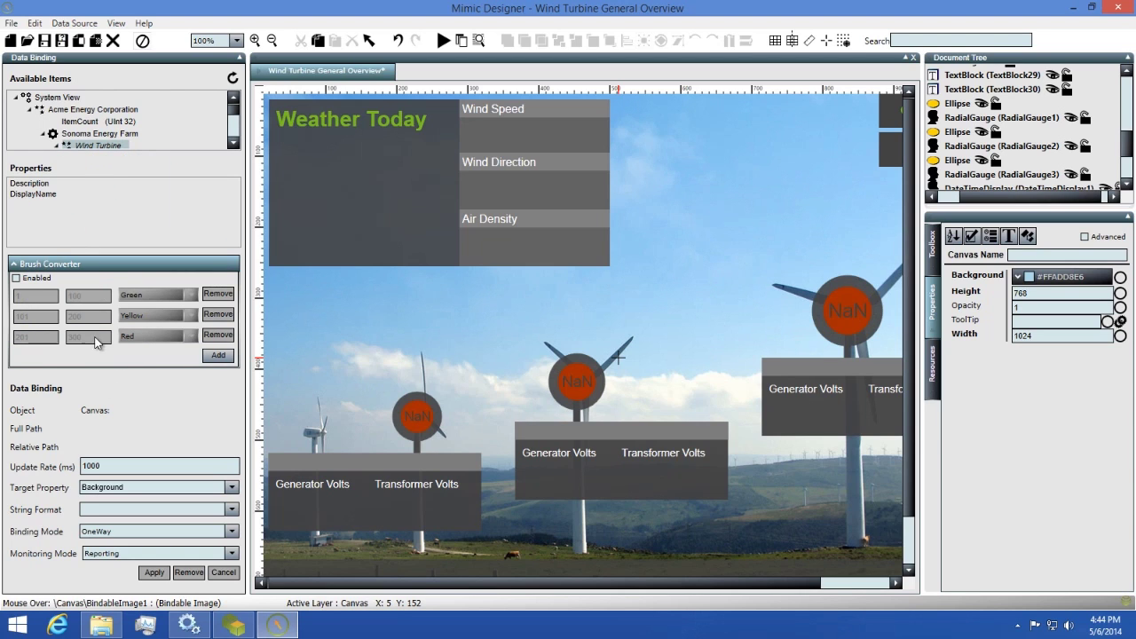
{"action": "left_click", "coordinate": [99, 268]}
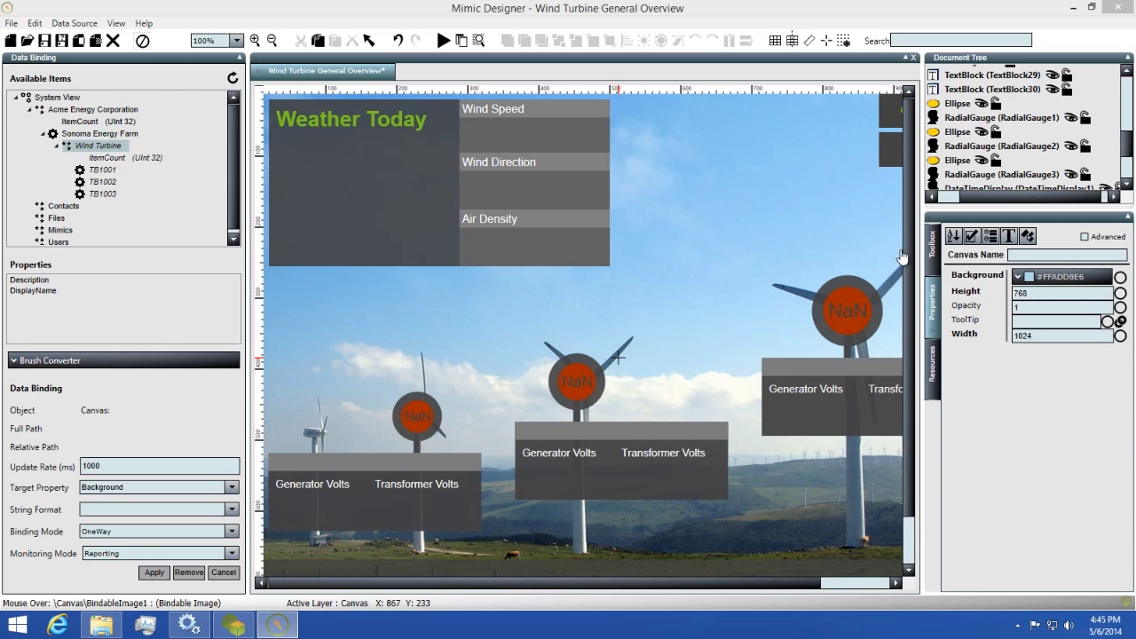
- Draw a Text Block from Common Controls onto the sky right of the Weather panel
{"action": "left_click", "coordinate": [934, 255]}
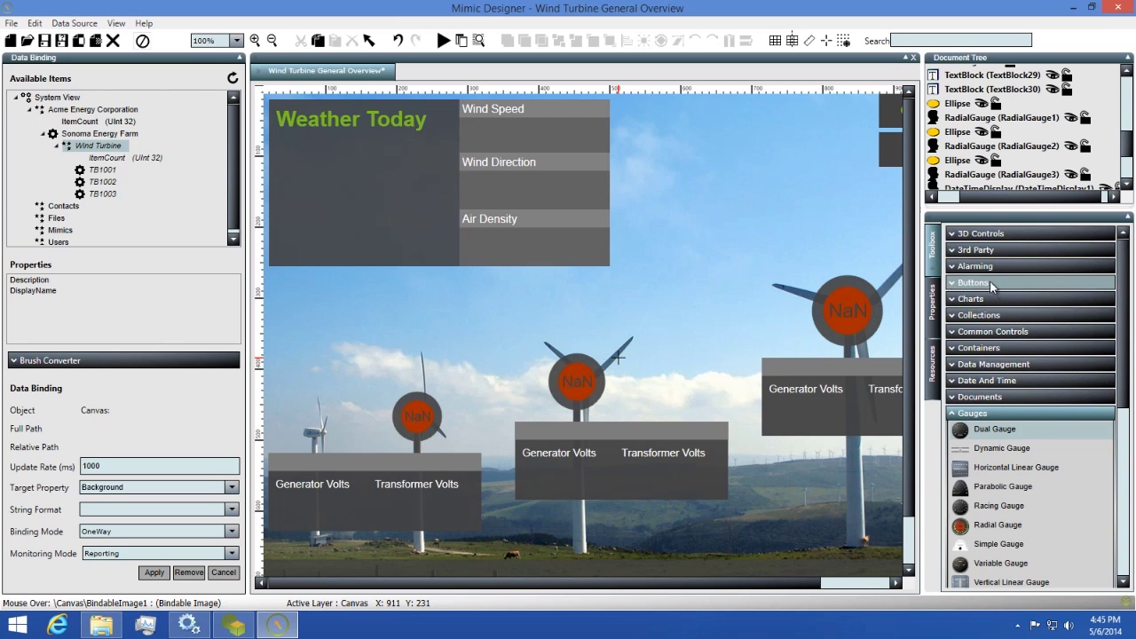
{"action": "left_click", "coordinate": [992, 332]}
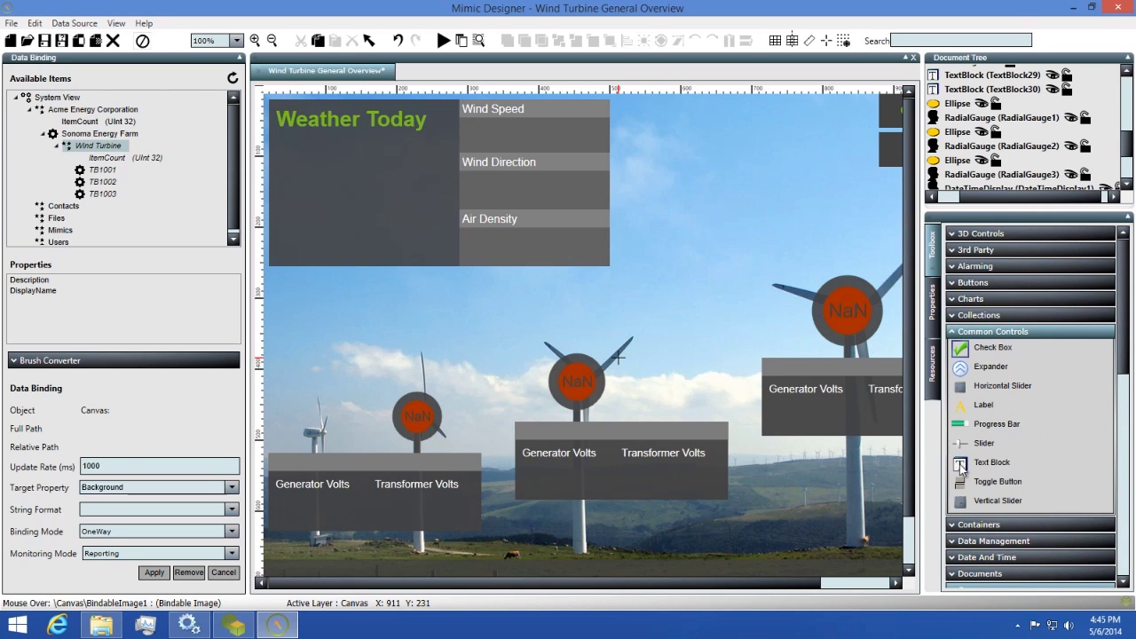
{"action": "left_click", "coordinate": [963, 463]}
{"action": "left_click_drag", "start_coordinate": [644, 160], "coordinate": [836, 217]}
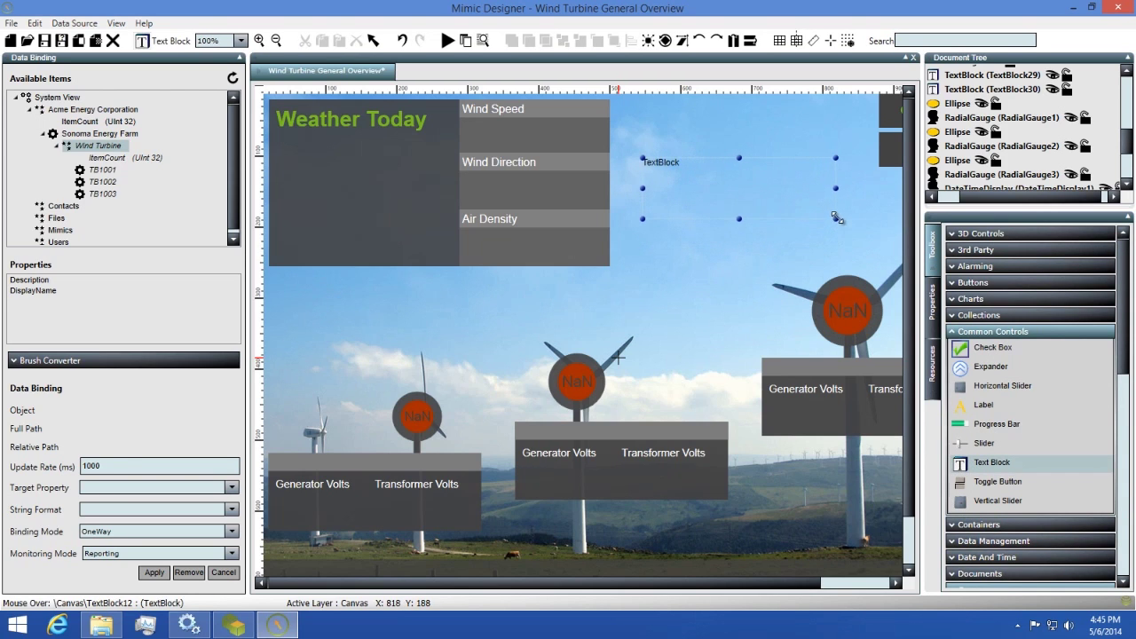
- Change the text block's FontSize from 12 to 24
{"action": "left_click", "coordinate": [933, 302]}
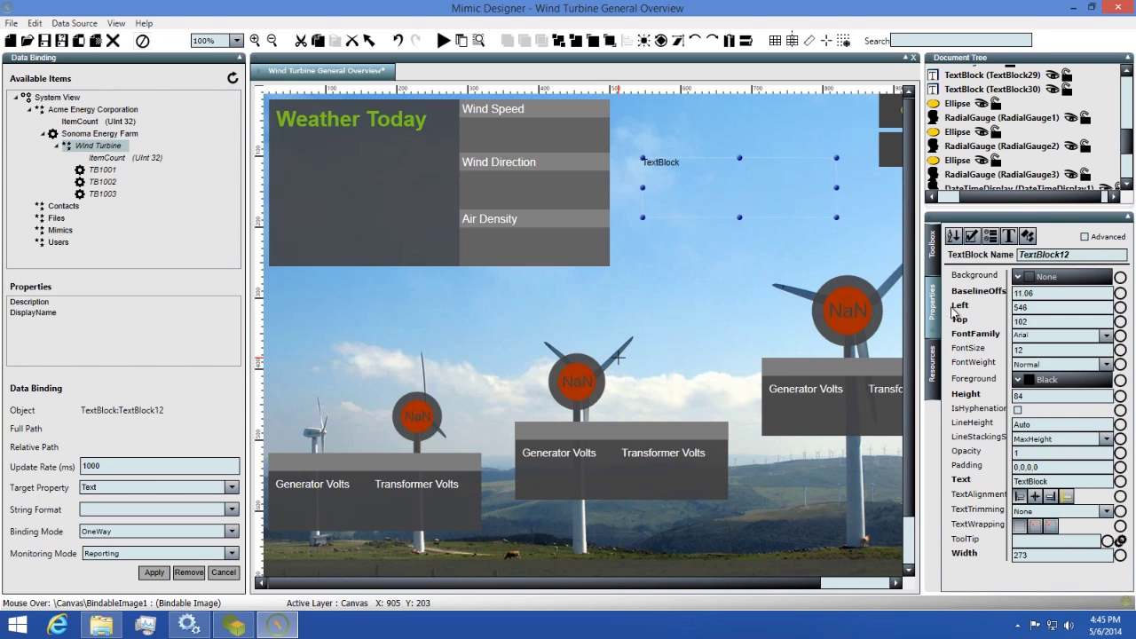
{"action": "left_click", "coordinate": [1022, 349]}
{"action": "double_click", "coordinate": [1023, 350]}
{"action": "type", "text": "24"}
{"action": "key", "text": "Return"}
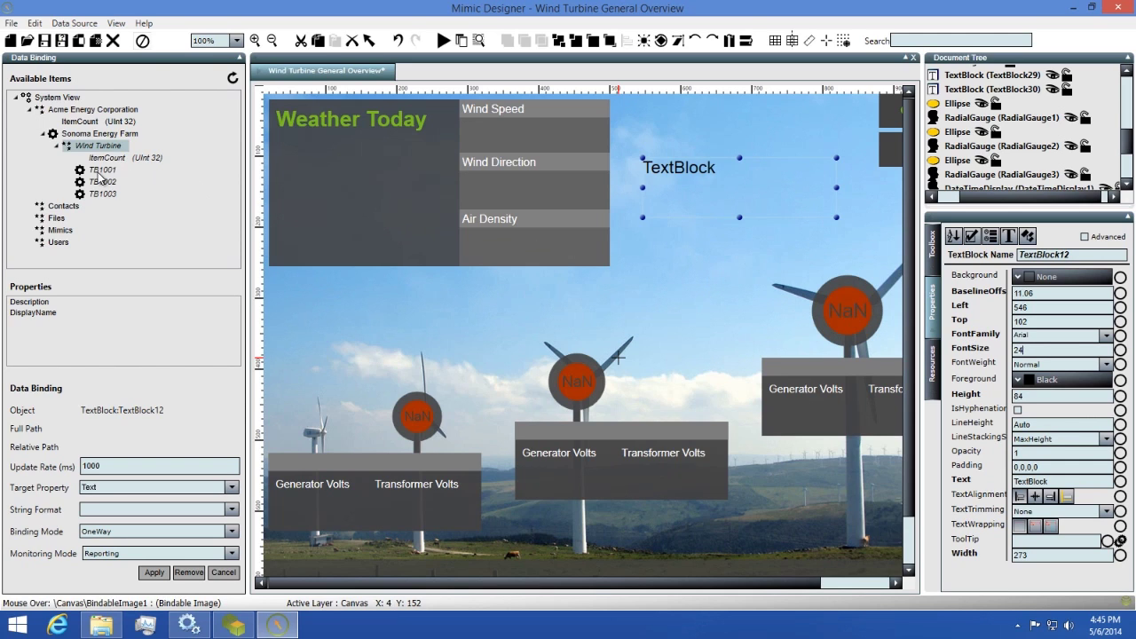
- Bind TextBlock12's text to the Value of TB1001 High Speed Shaft RPM, then save
{"action": "double_click", "coordinate": [99, 171]}
{"action": "scroll", "coordinate": [118, 204], "scroll_direction": "down", "scroll_amount": 1}
{"action": "scroll", "coordinate": [119, 206], "scroll_direction": "down", "scroll_amount": 1}
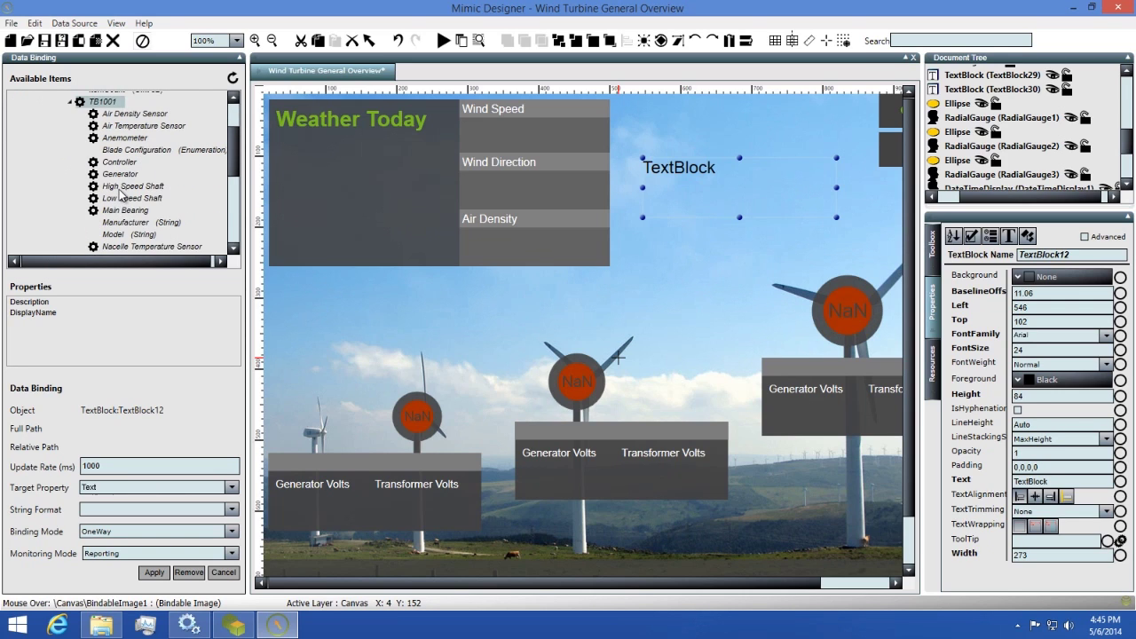
{"action": "double_click", "coordinate": [124, 188]}
{"action": "left_click", "coordinate": [125, 198]}
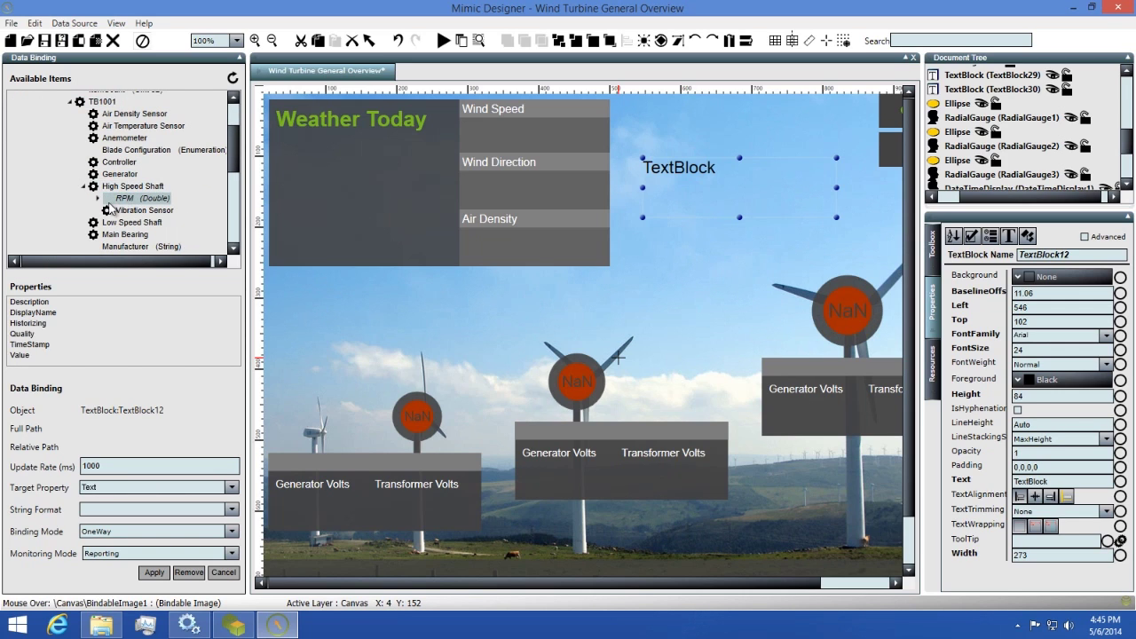
{"action": "left_click", "coordinate": [26, 355]}
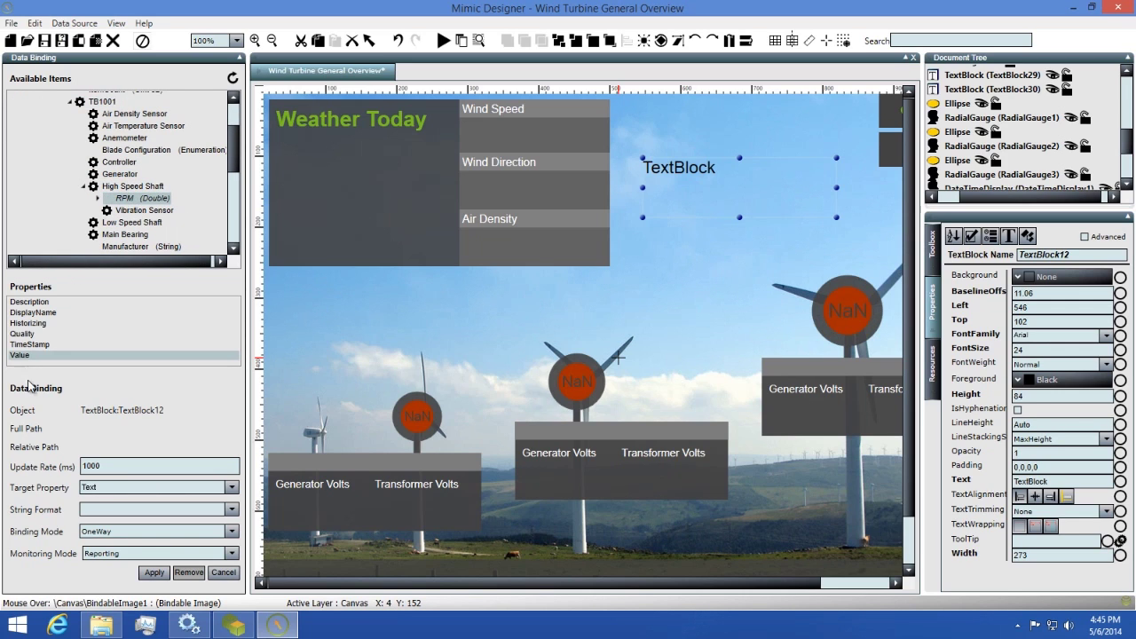
{"action": "left_click", "coordinate": [155, 573]}
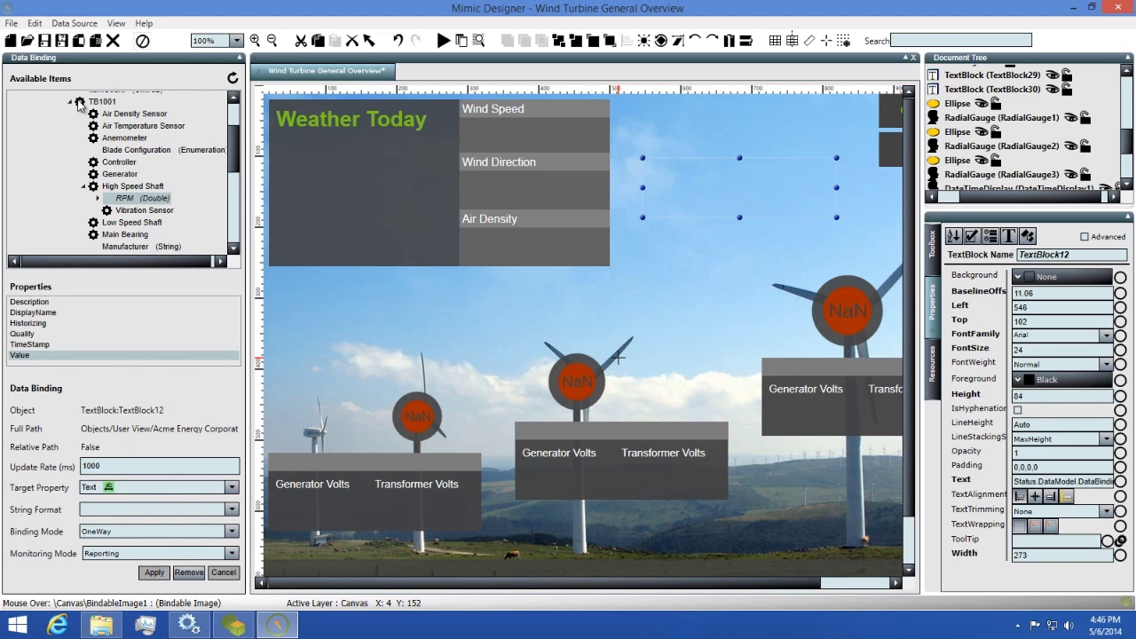
{"action": "left_click", "coordinate": [46, 41]}
{"action": "left_click", "coordinate": [444, 42]}
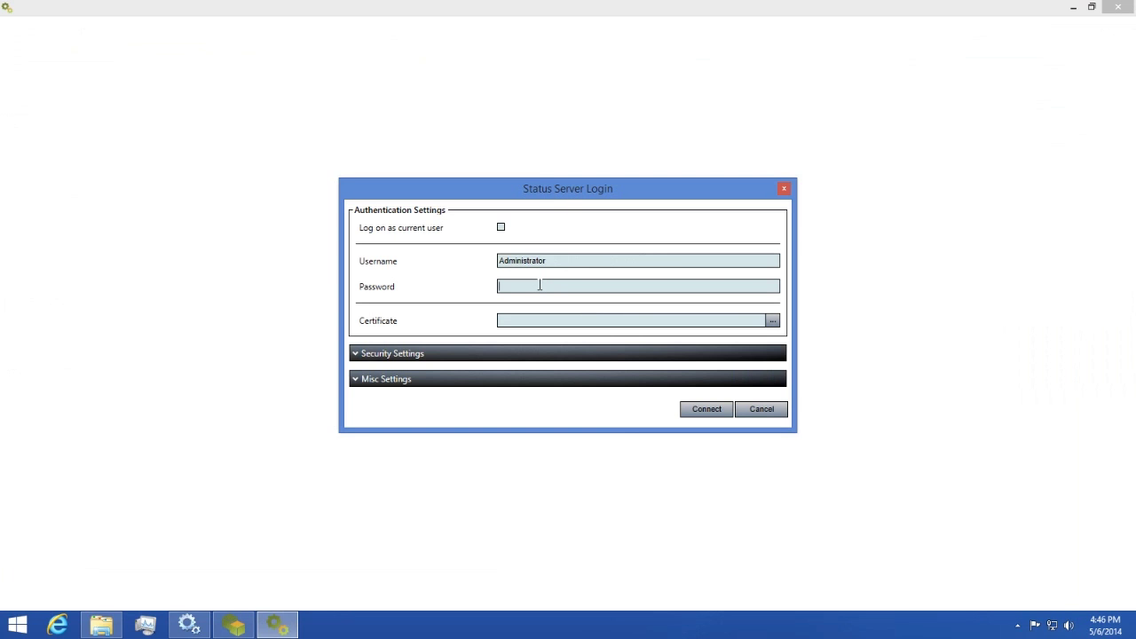
{"action": "type", "text": "********"}
{"action": "left_click", "coordinate": [710, 410]}
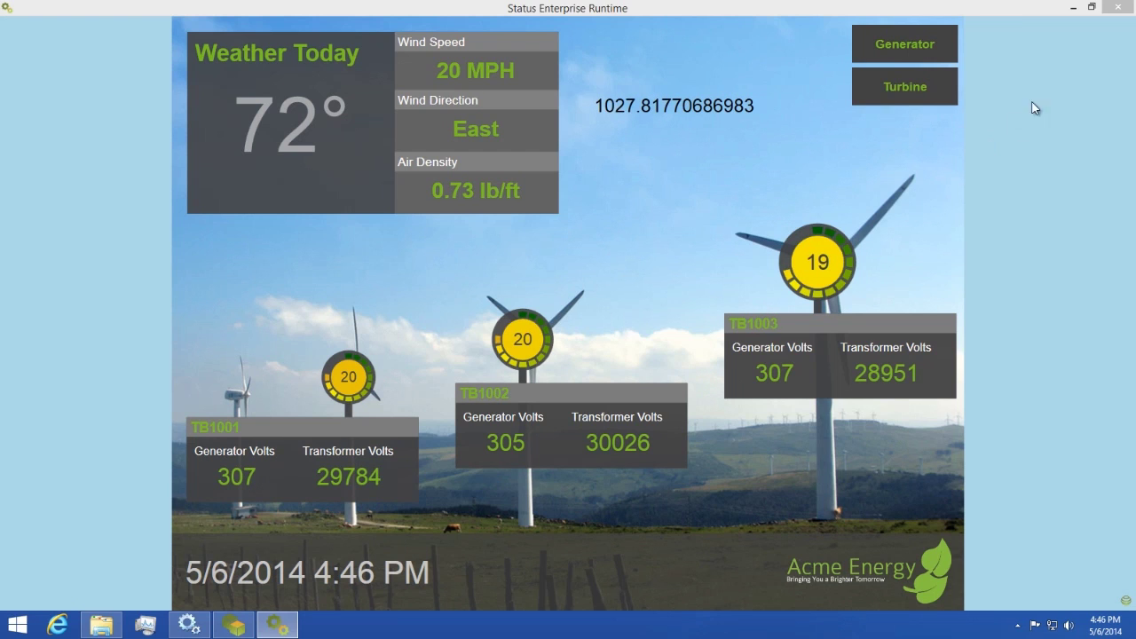
{"action": "left_click", "coordinate": [1115, 12]}
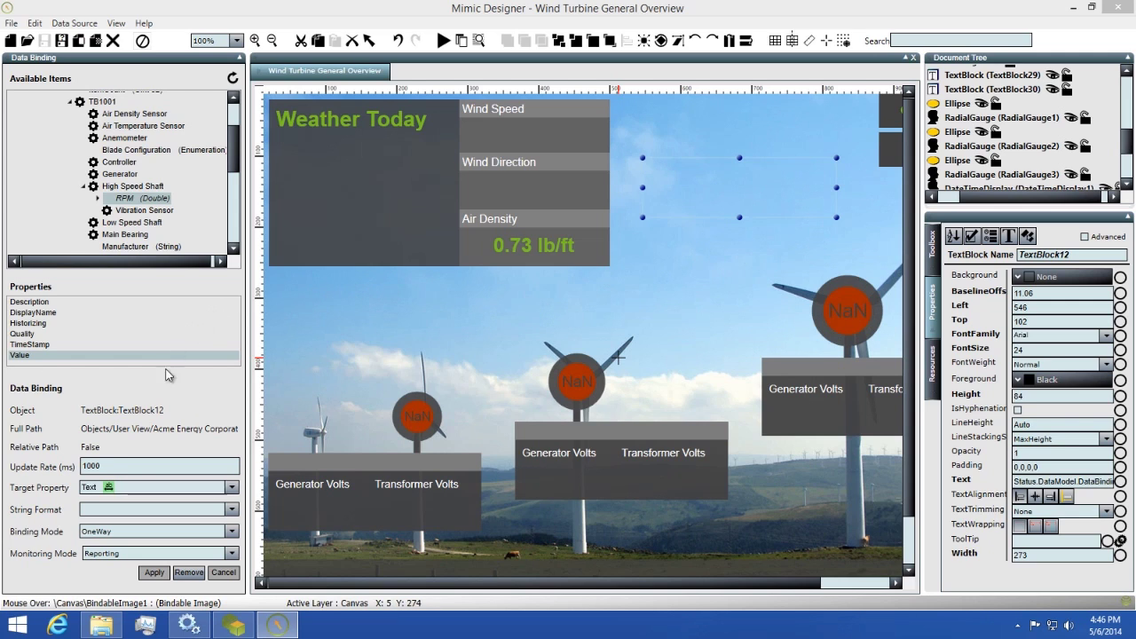
- Switch the binding target property to Foreground and enable the Brush Converter
{"action": "left_click", "coordinate": [157, 484]}
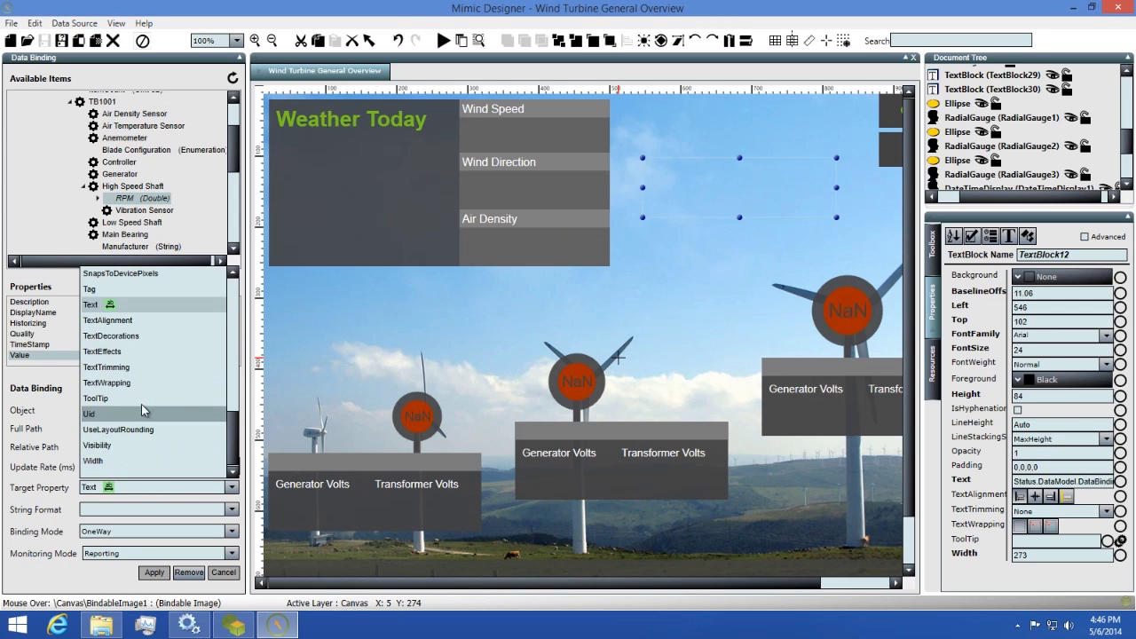
{"action": "scroll", "coordinate": [143, 379], "scroll_direction": "up", "scroll_amount": 7}
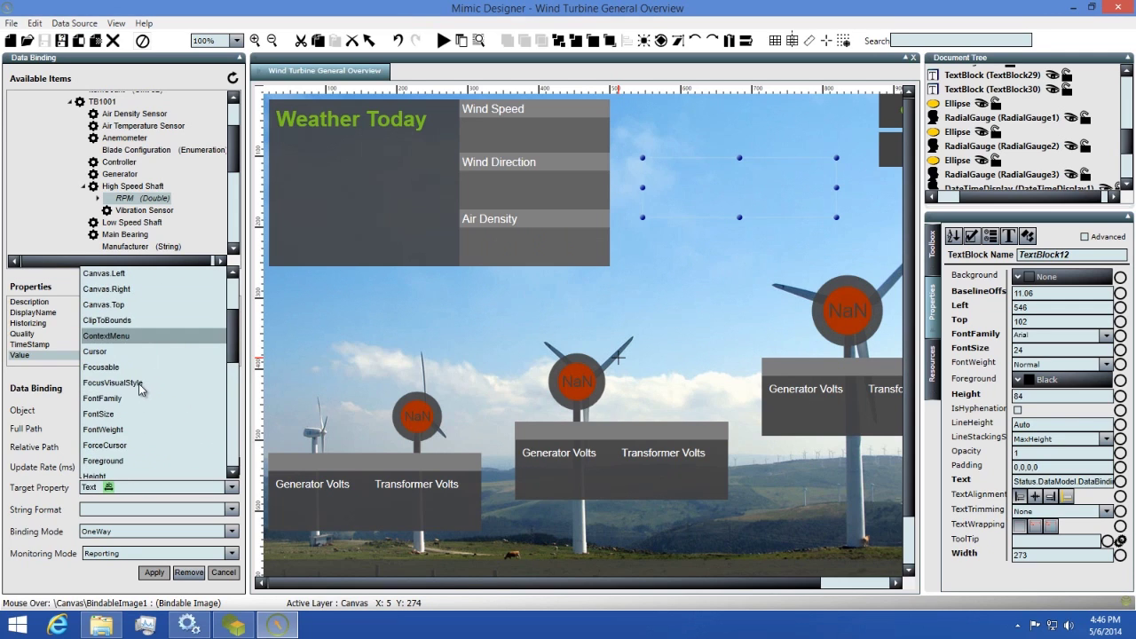
{"action": "left_click", "coordinate": [106, 461]}
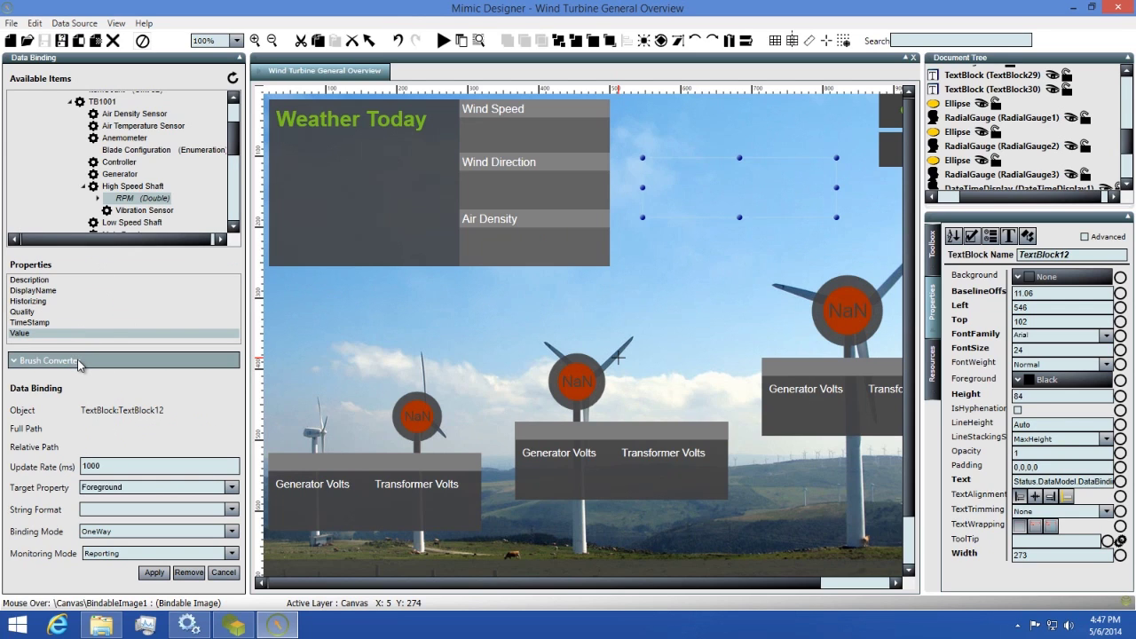
{"action": "left_click", "coordinate": [78, 358]}
{"action": "left_click", "coordinate": [17, 279]}
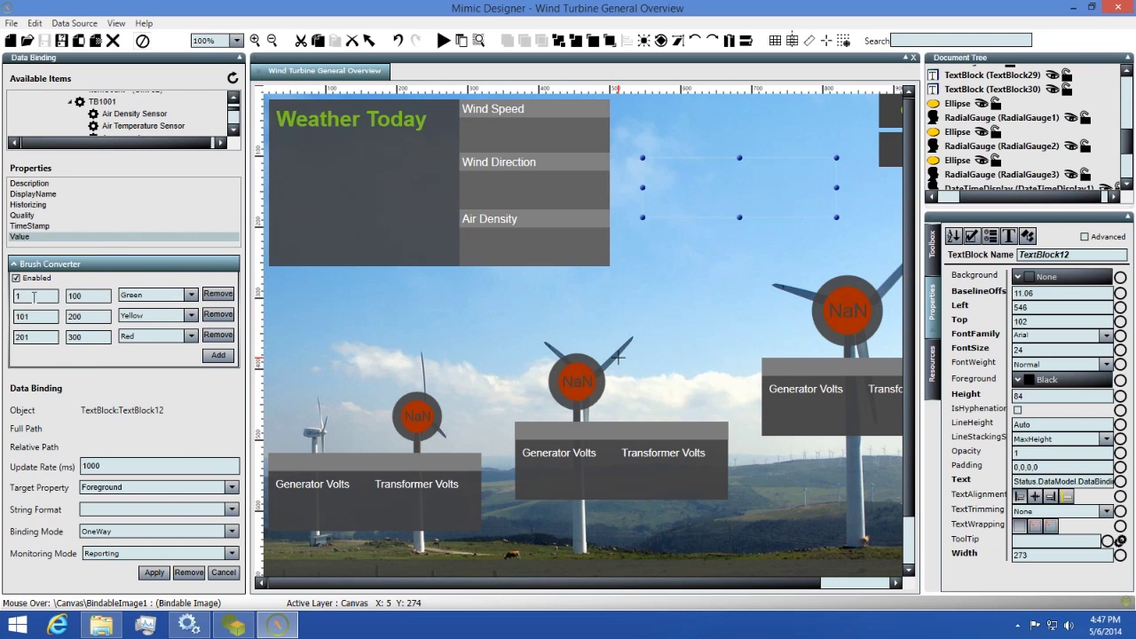
- Enter ranges green 950–1000, yellow 1000–1050, red 1050–1100 and apply the binding
{"action": "double_click", "coordinate": [32, 297]}
{"action": "type", "text": "950"}
{"action": "left_click", "coordinate": [85, 295]}
{"action": "type", "text": "0"}
{"action": "double_click", "coordinate": [18, 317]}
{"action": "type", "text": "1000"}
{"action": "key", "text": "Tab"}
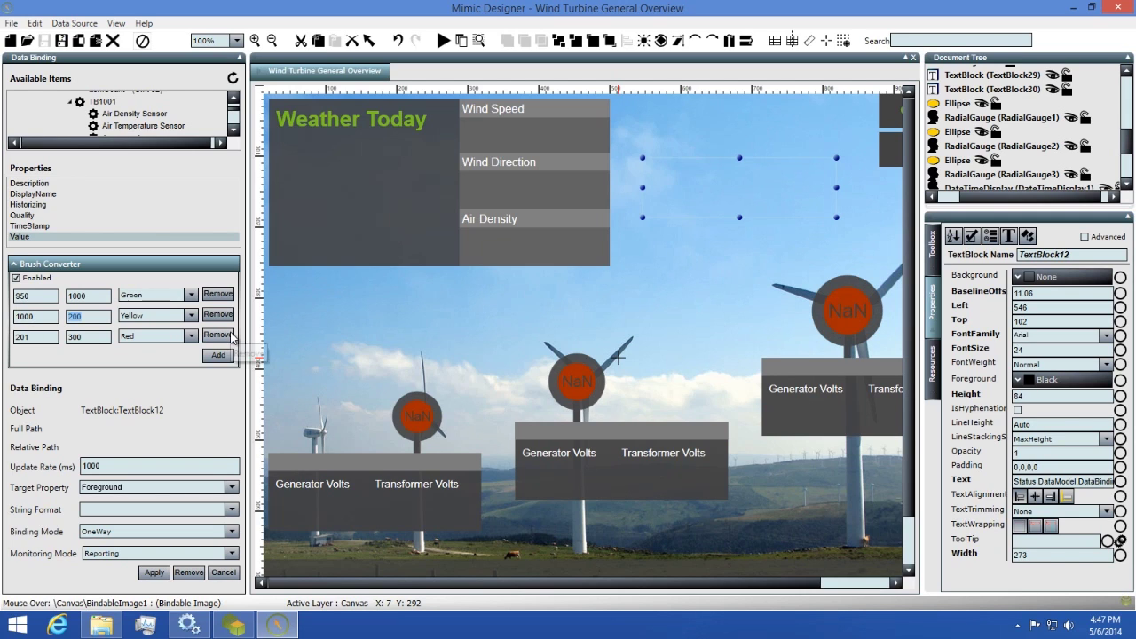
{"action": "type", "text": "1050"}
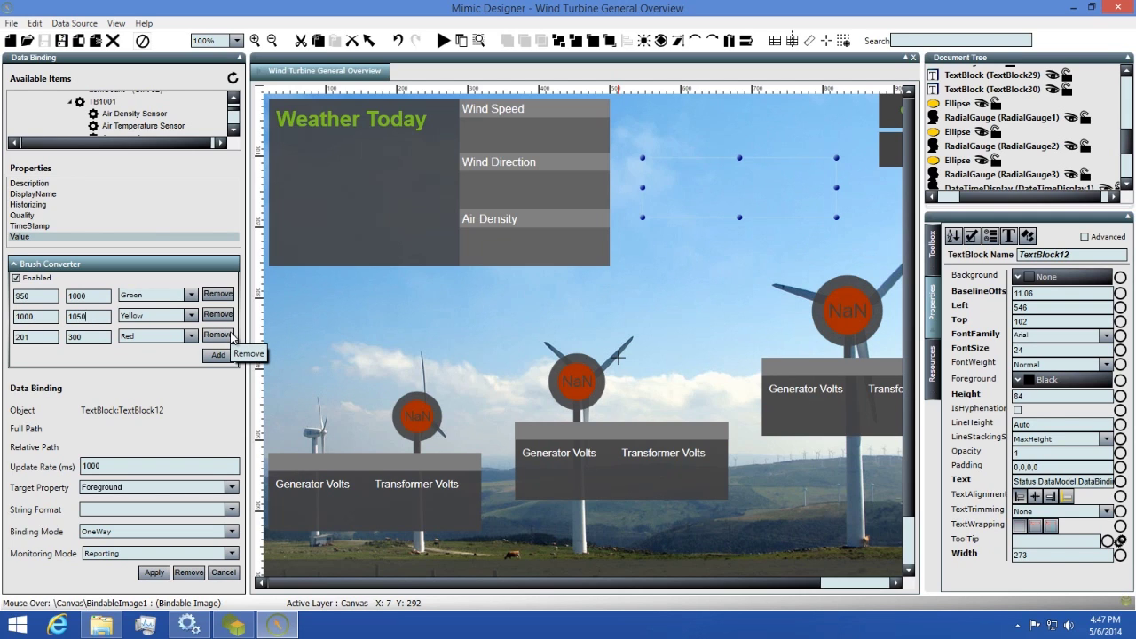
{"action": "key", "text": "Tab"}
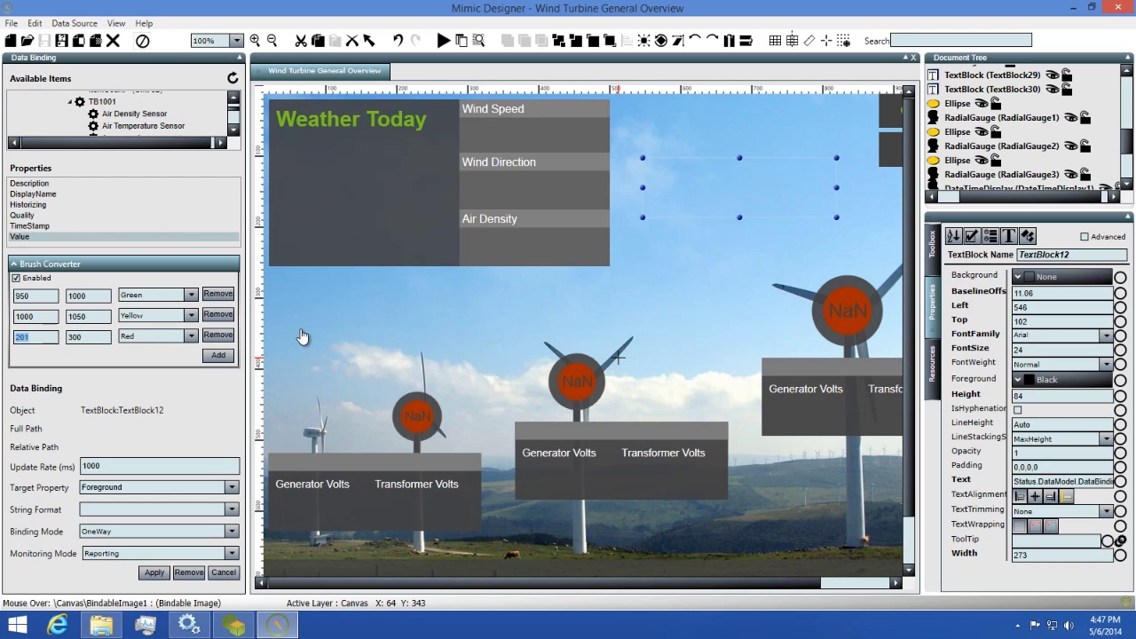
{"action": "type", "text": "1050"}
{"action": "key", "text": "Tab"}
{"action": "type", "text": "1100"}
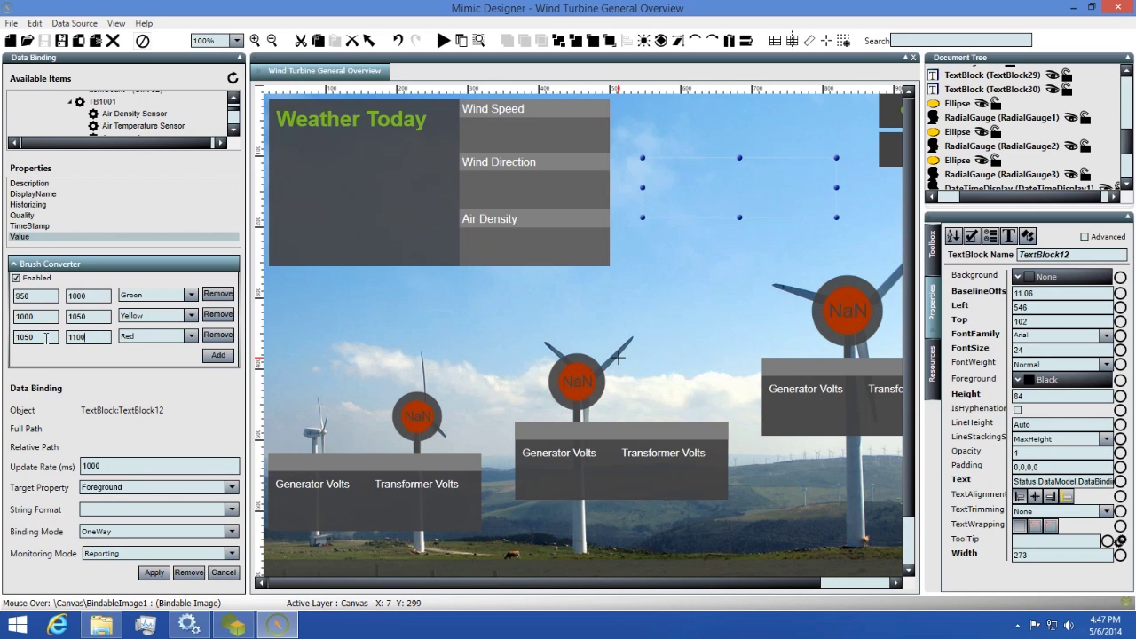
{"action": "left_click", "coordinate": [152, 573]}
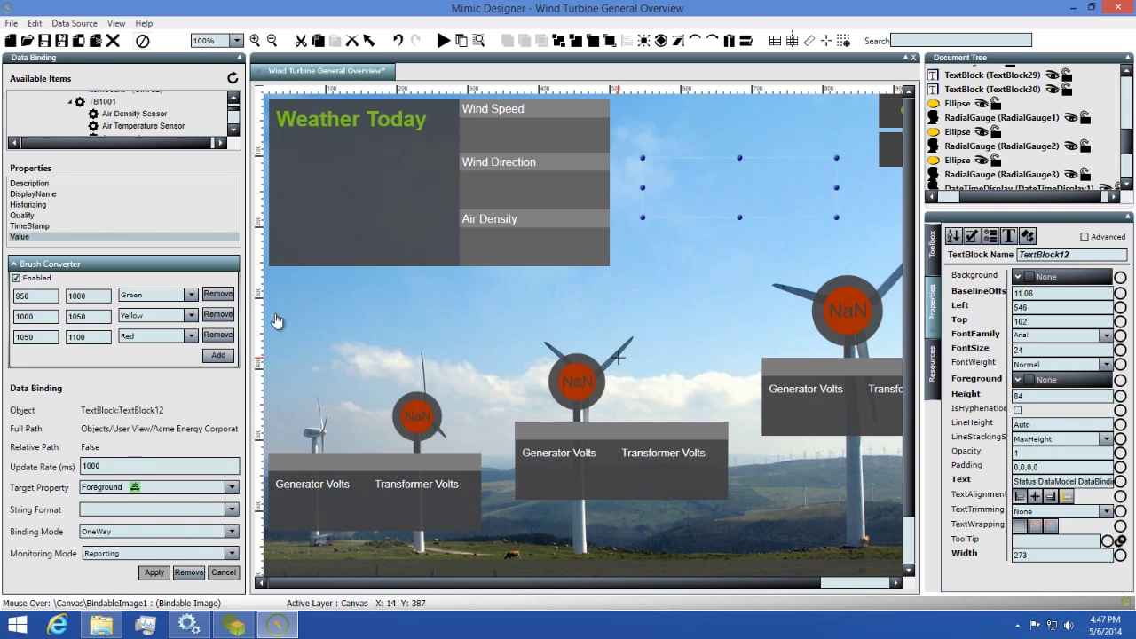
- Save the mimic, then enter the server password and connect to run it live
{"action": "left_click", "coordinate": [44, 42]}
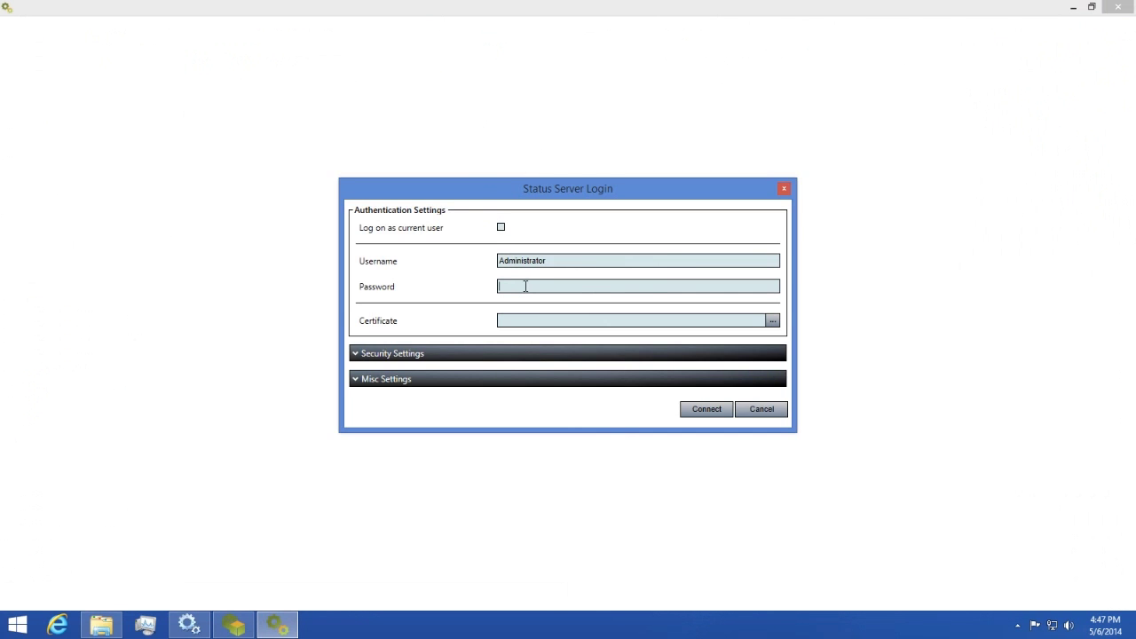
{"action": "type", "text": "••••••••"}
{"action": "left_click", "coordinate": [705, 410]}
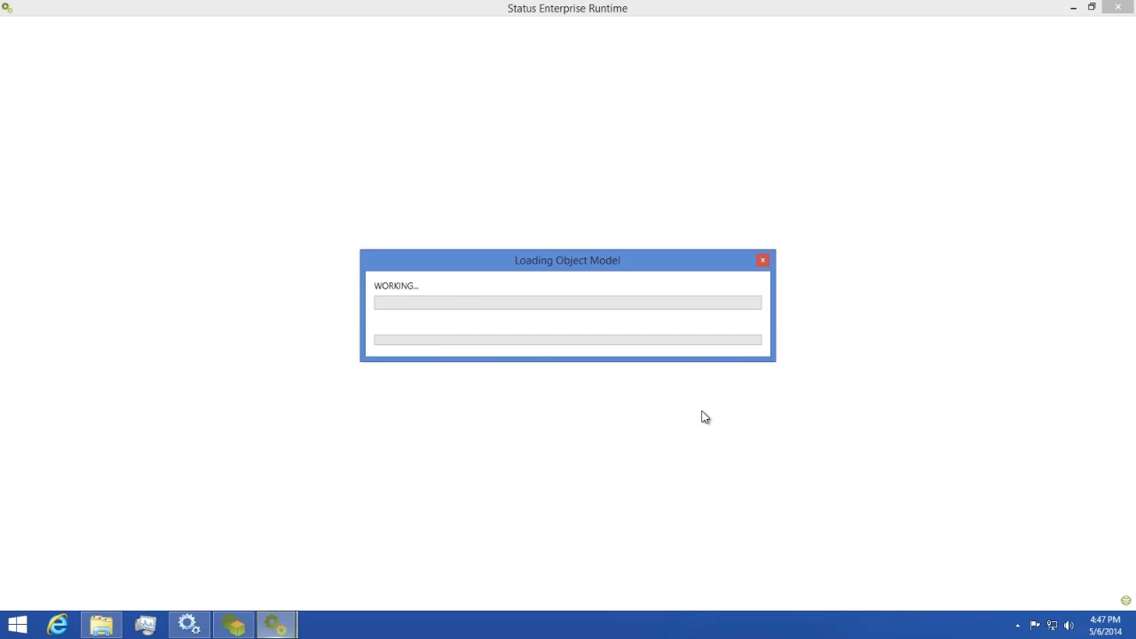